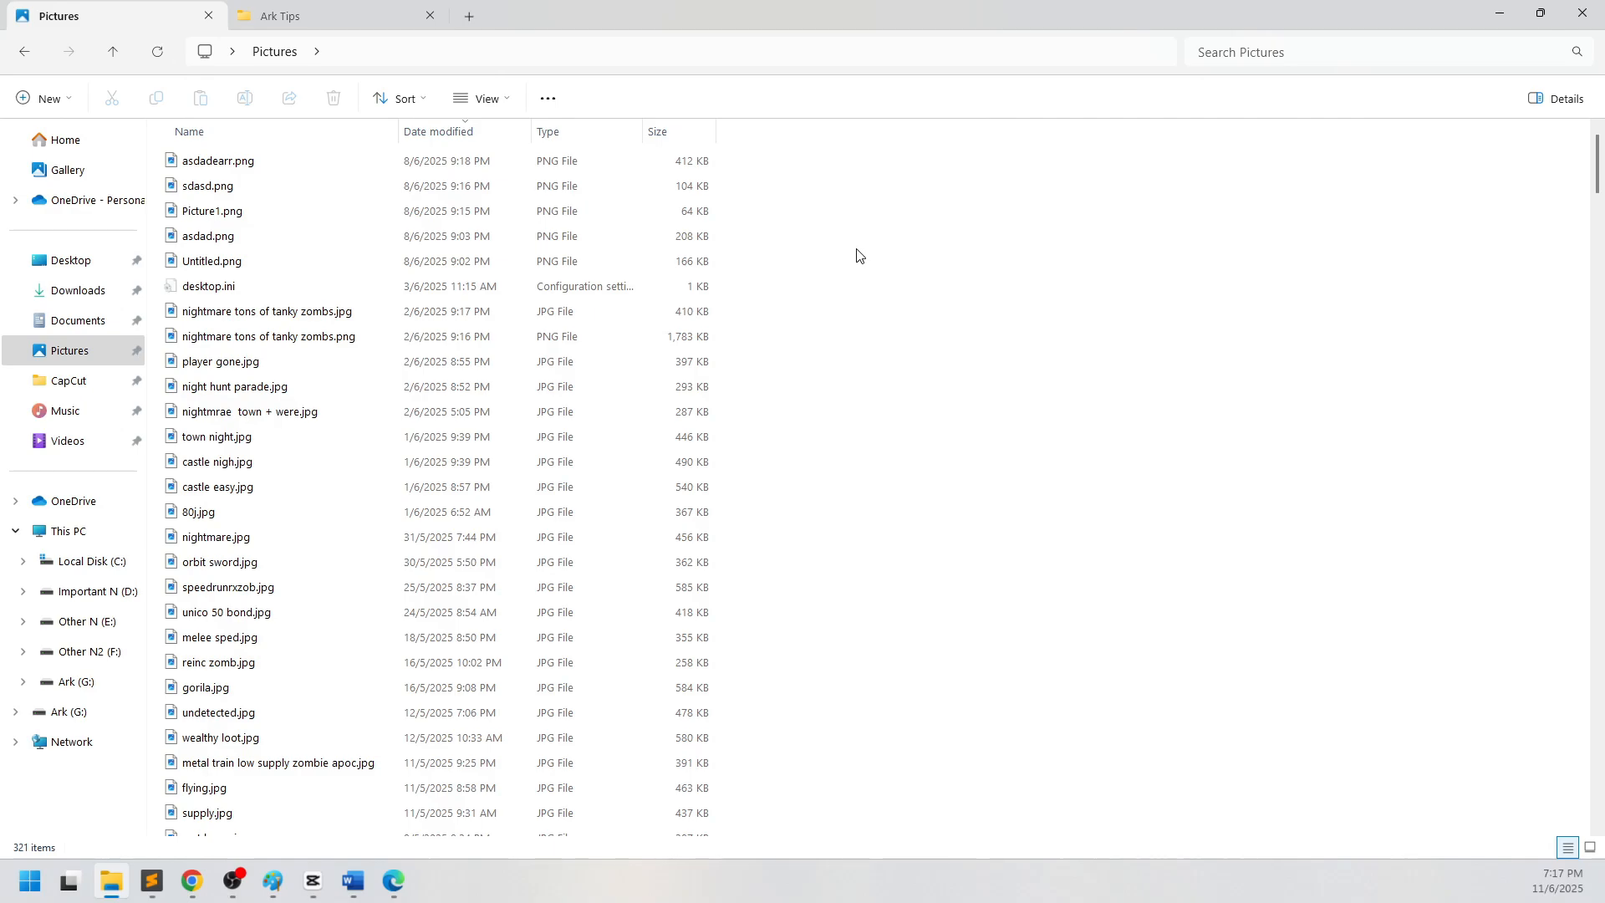
# Check which entries the context menu of the Pictures folder's empty area offers.
pyautogui.rightClick(857, 251)
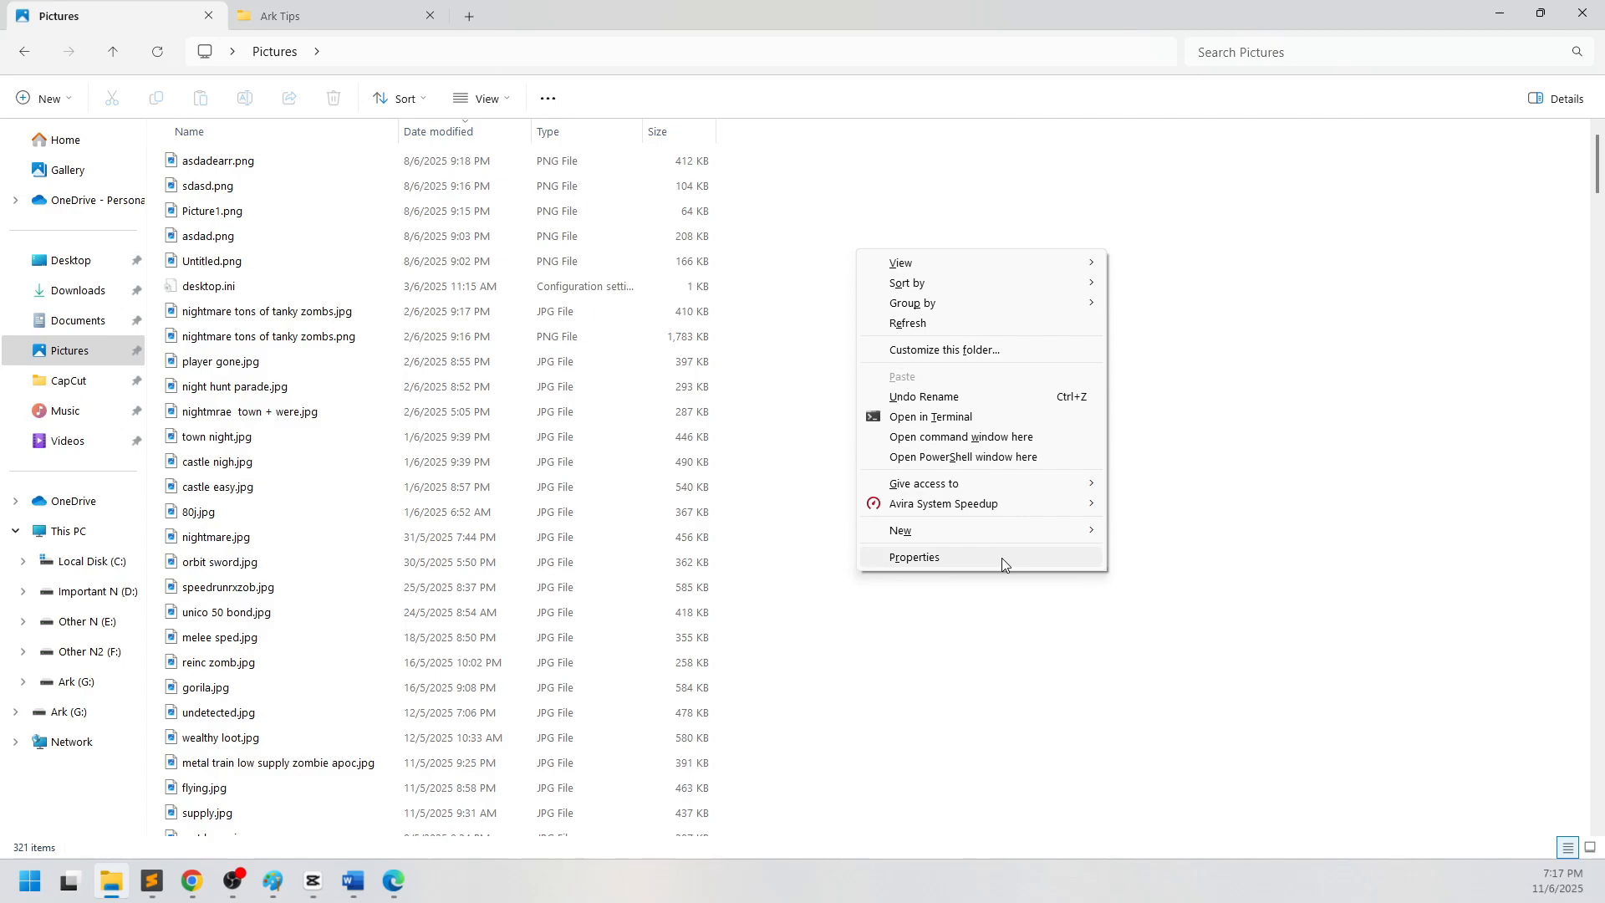
pyautogui.click(1262, 558)
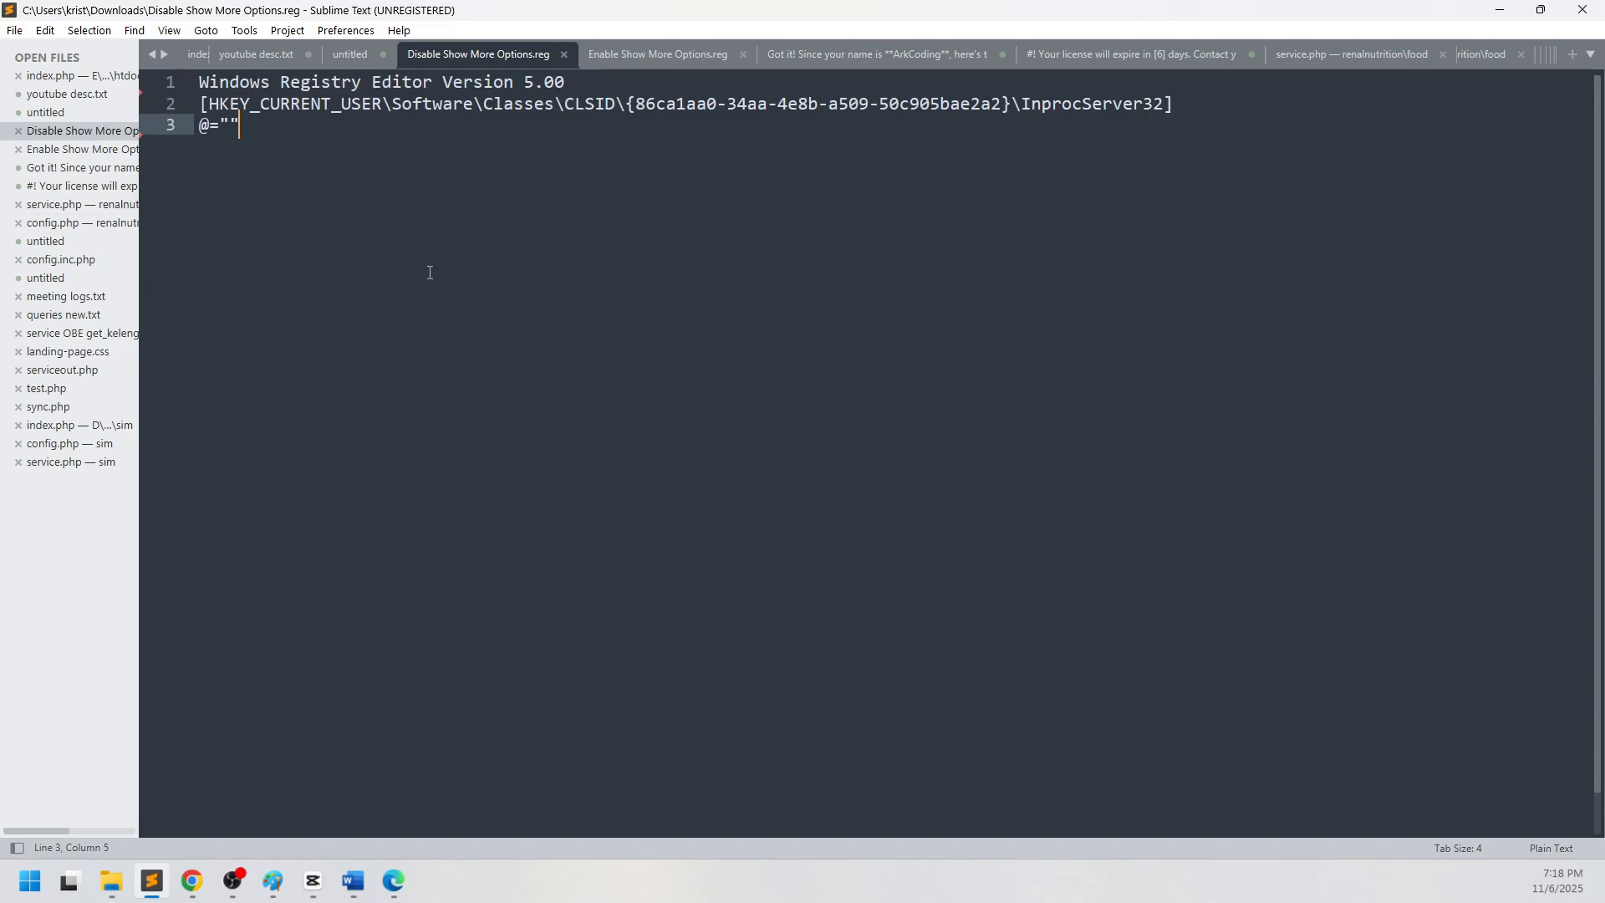
# Switch to Sublime Text and review the registry lines in Disable Show More Options.reg and Enable Show More Options.reg.
pyautogui.hotkey('ctrl', 'a')
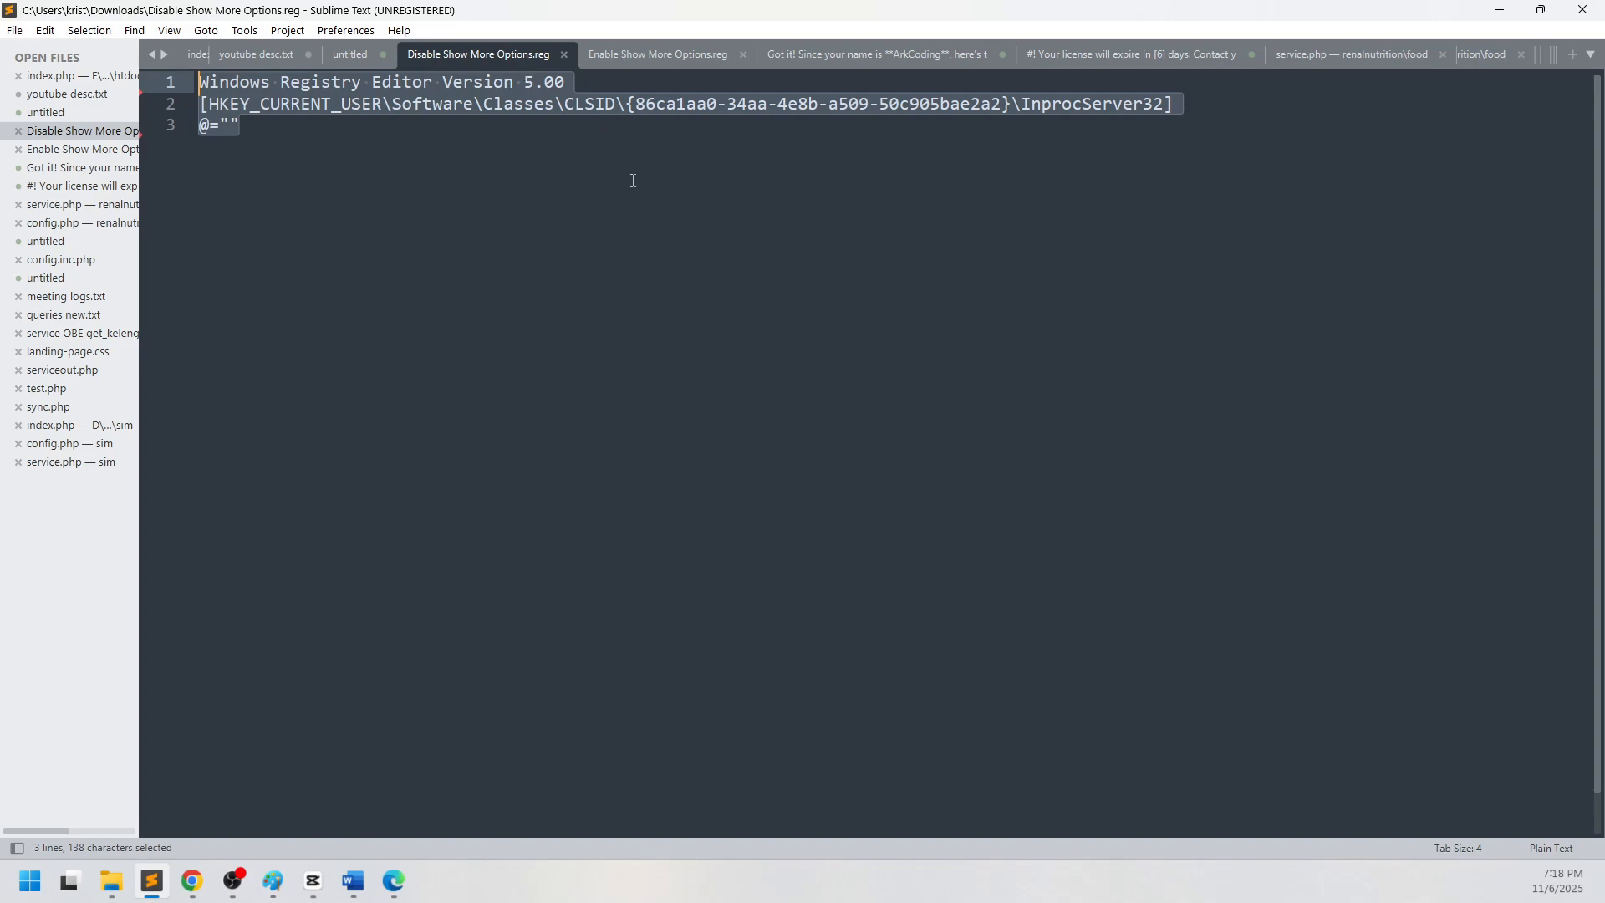
pyautogui.click(295, 141)
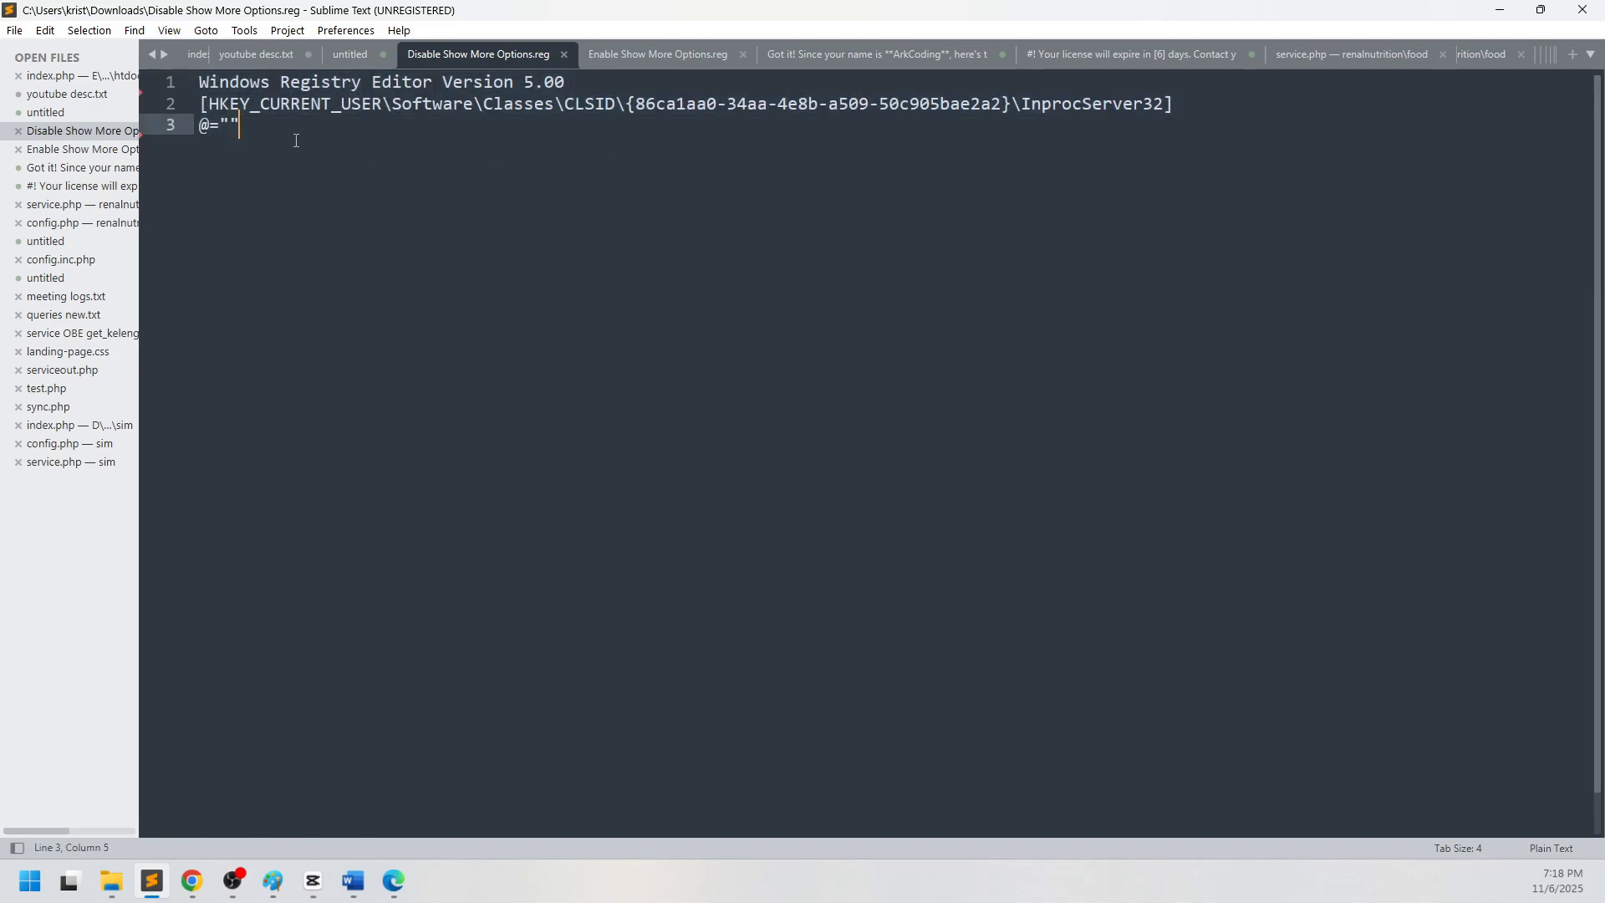
pyautogui.moveTo(1177, 106); pyautogui.dragTo(197, 96)
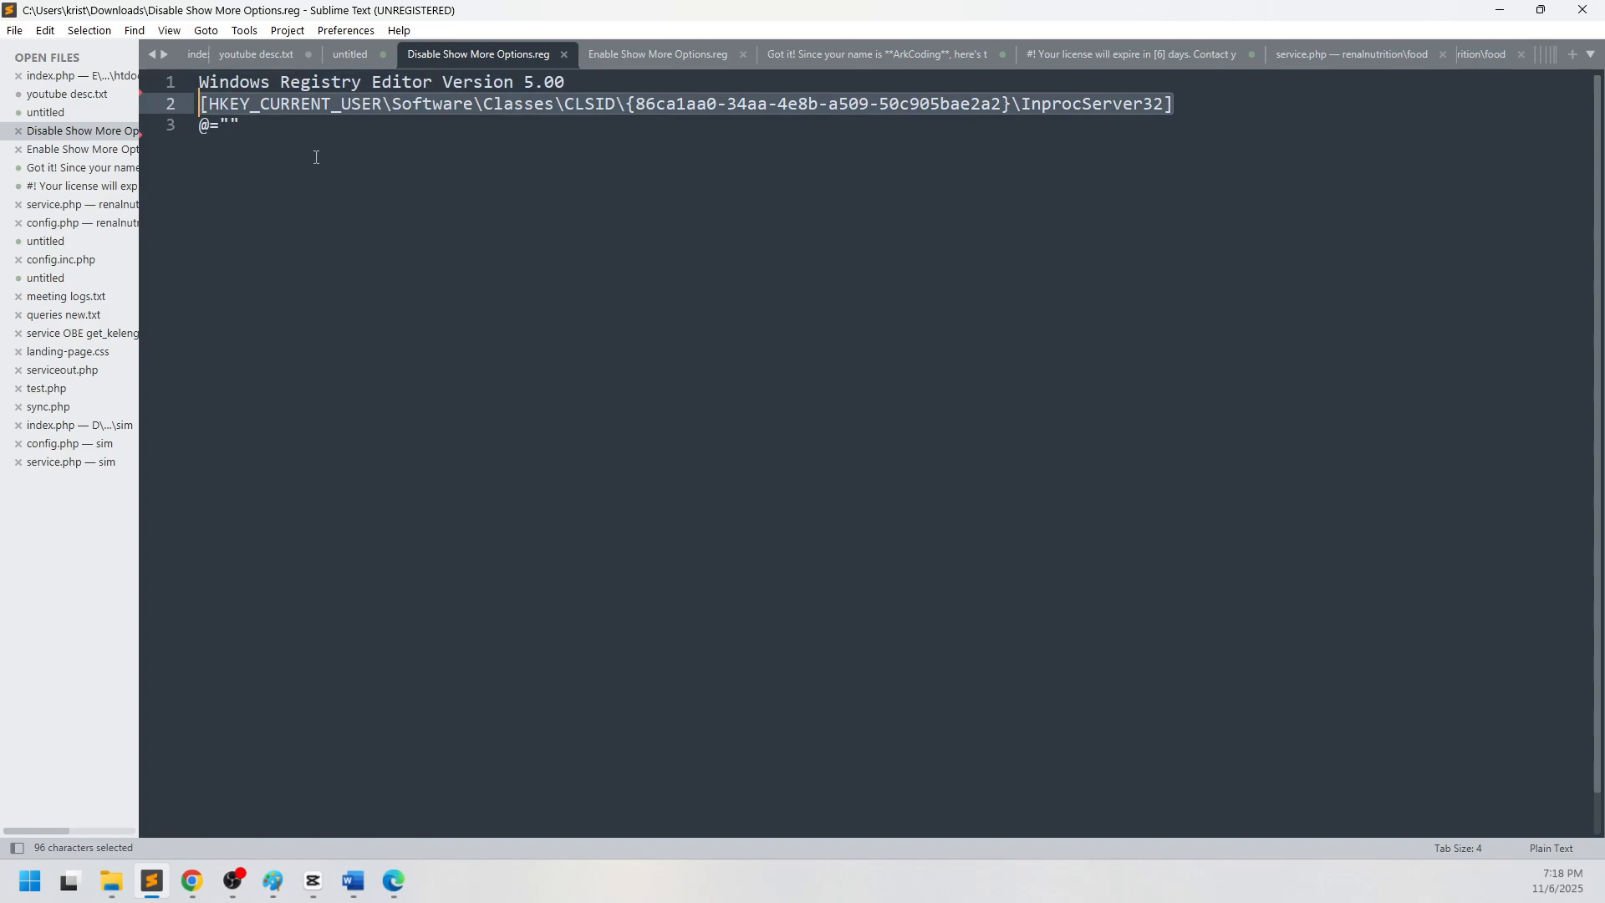
pyautogui.click(445, 196)
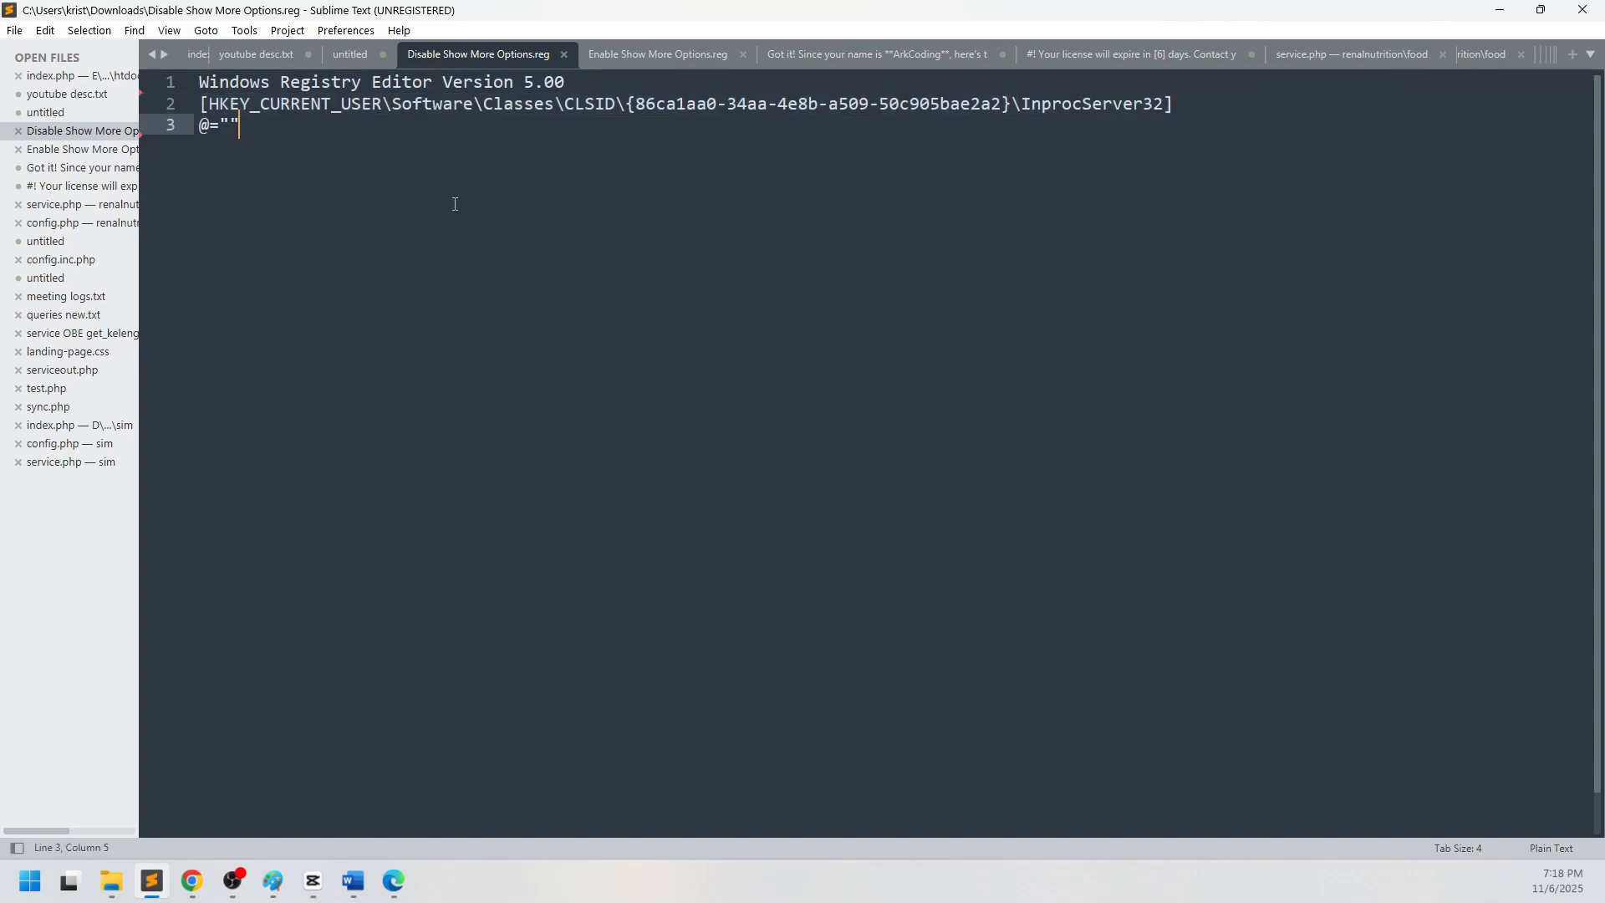
pyautogui.hotkey('shift', 'Home')
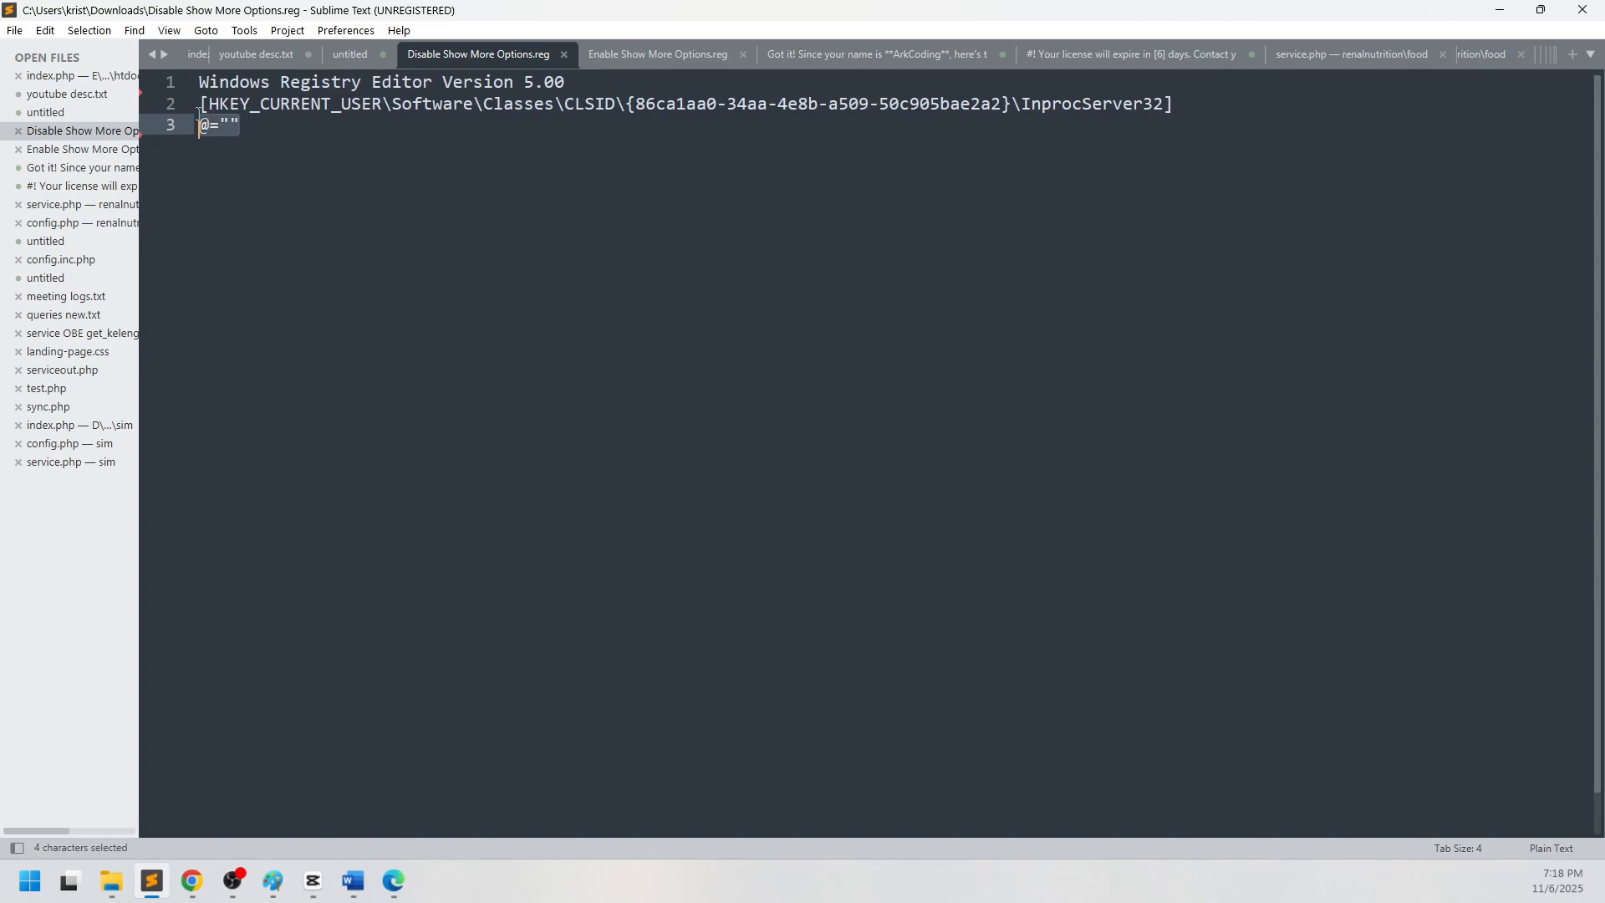
pyautogui.hotkey('shift', 'Up')
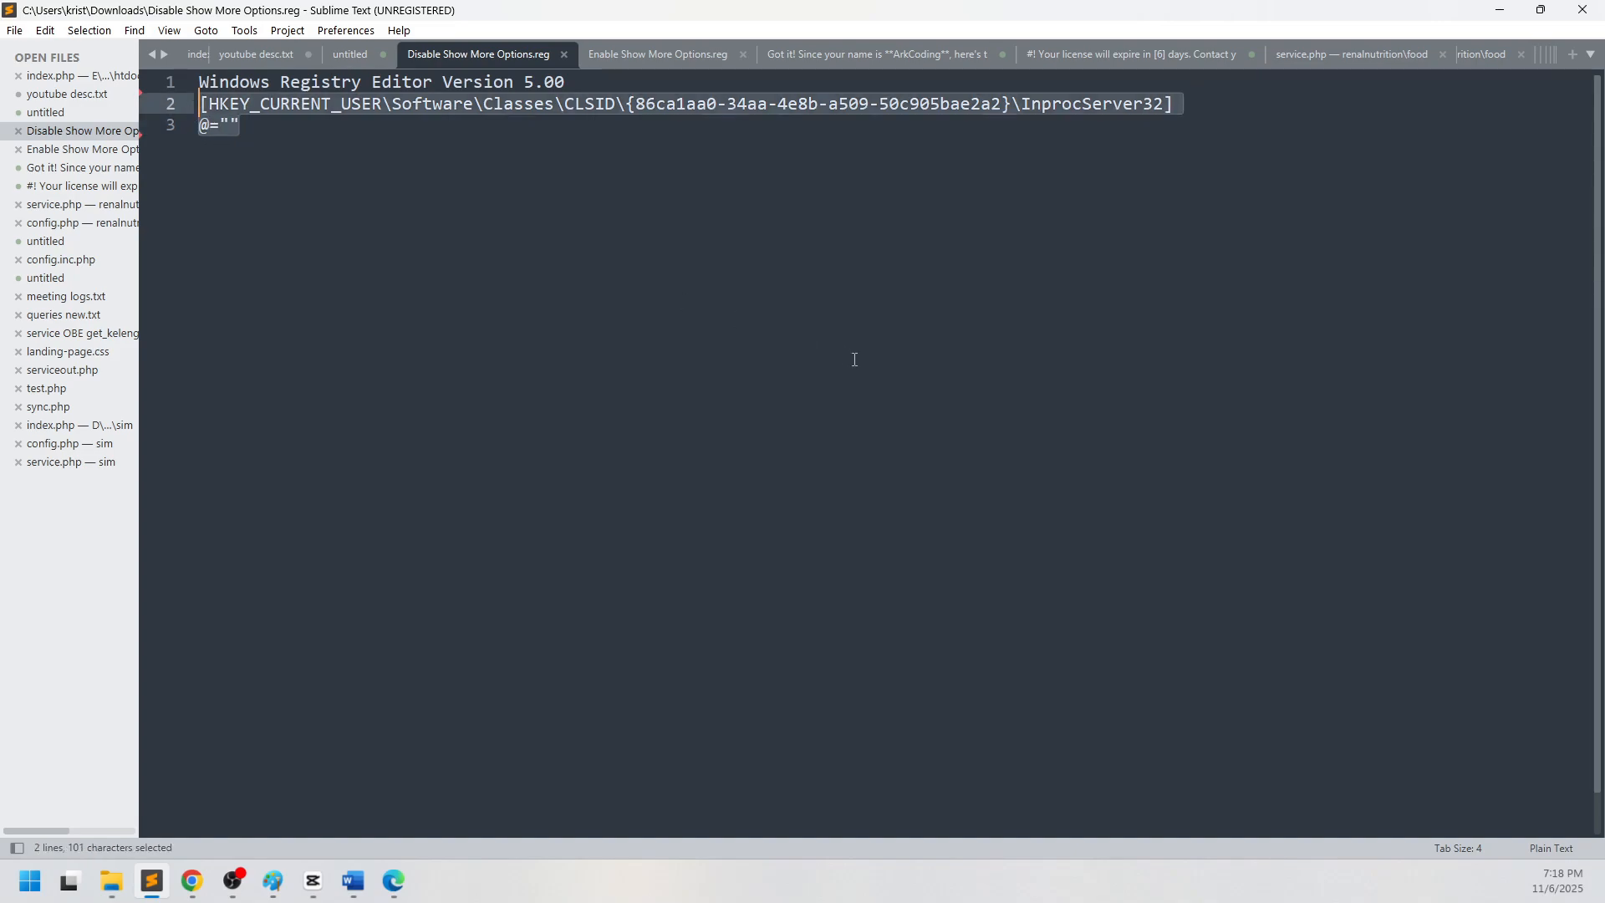
pyautogui.click(831, 357)
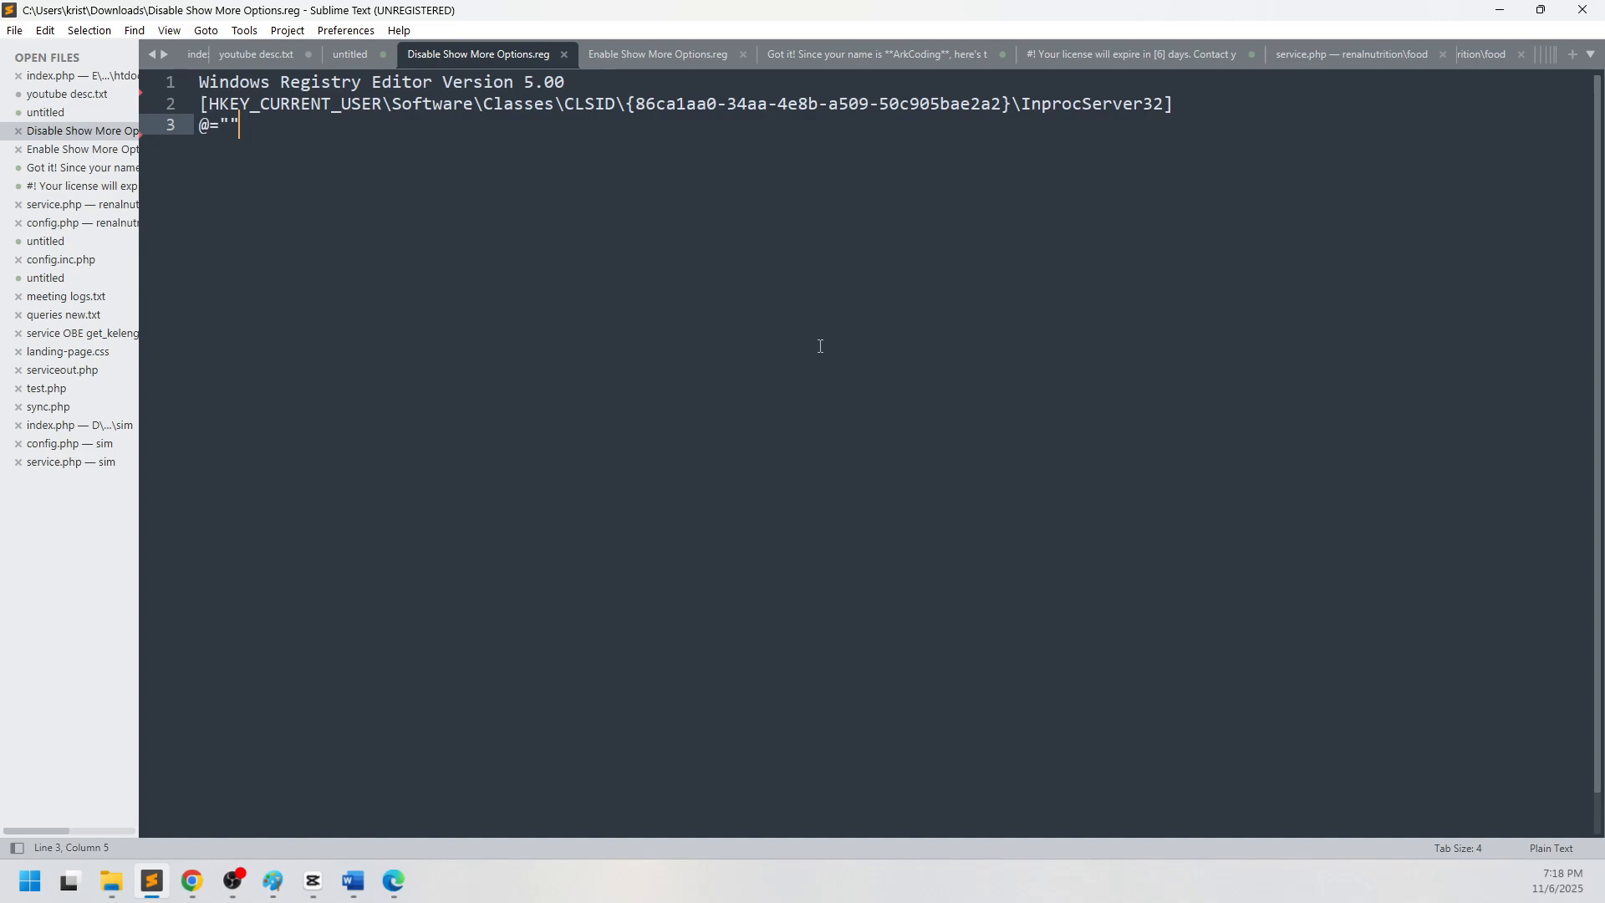
pyautogui.click(694, 57)
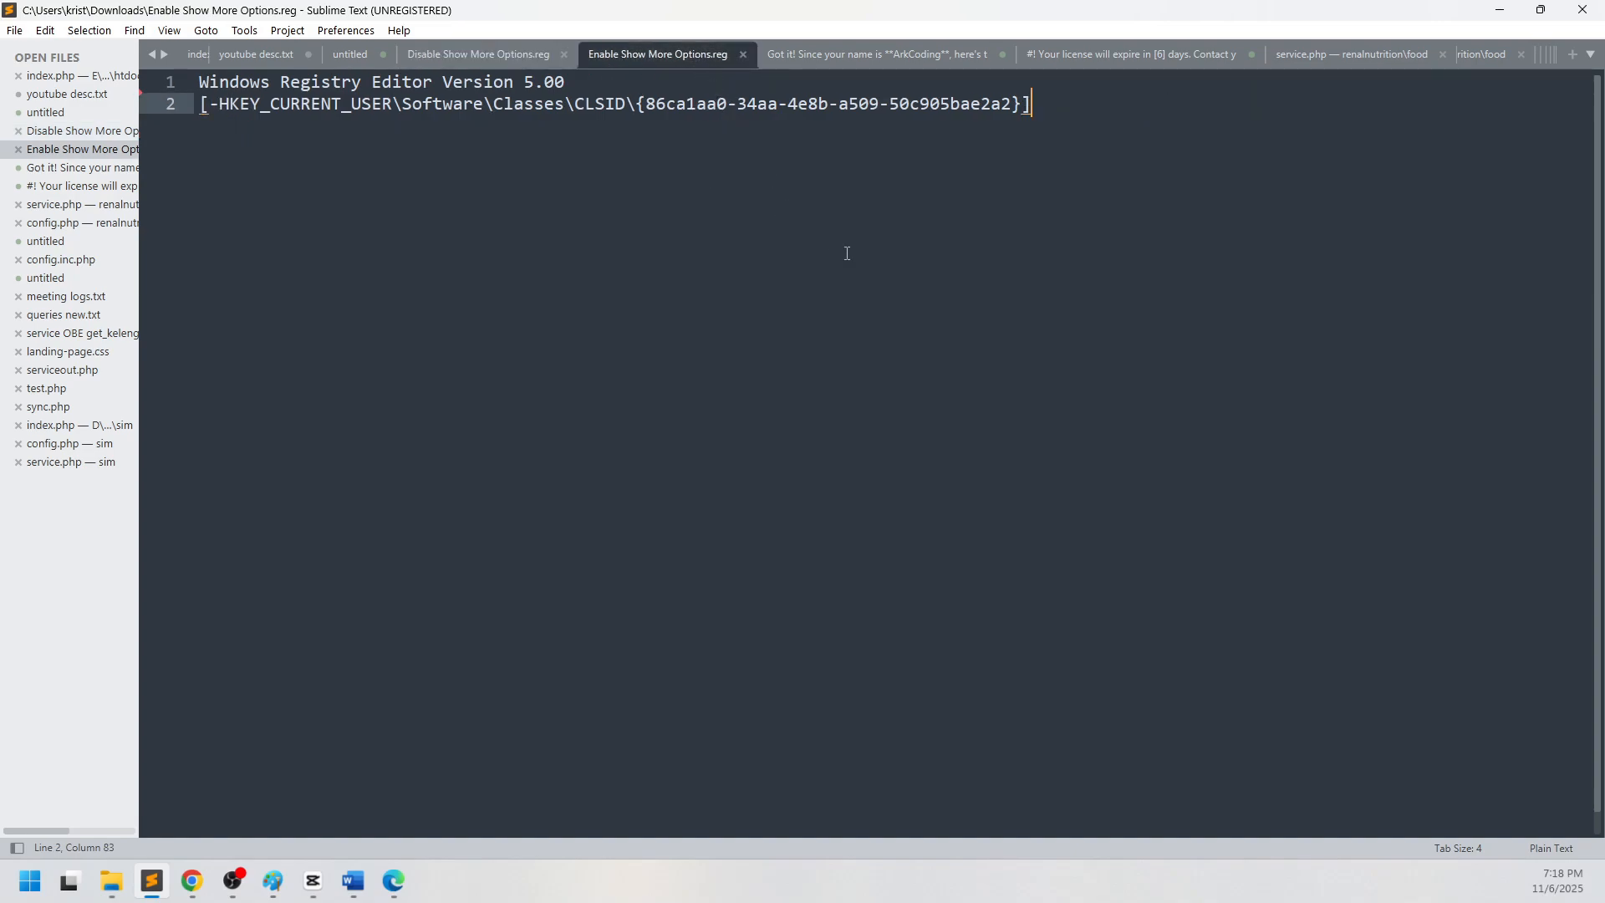
# Switch to File Explorer and merge Disable Show More Options.reg from the Downloads folder into the registry.
pyautogui.moveTo(108, 877)
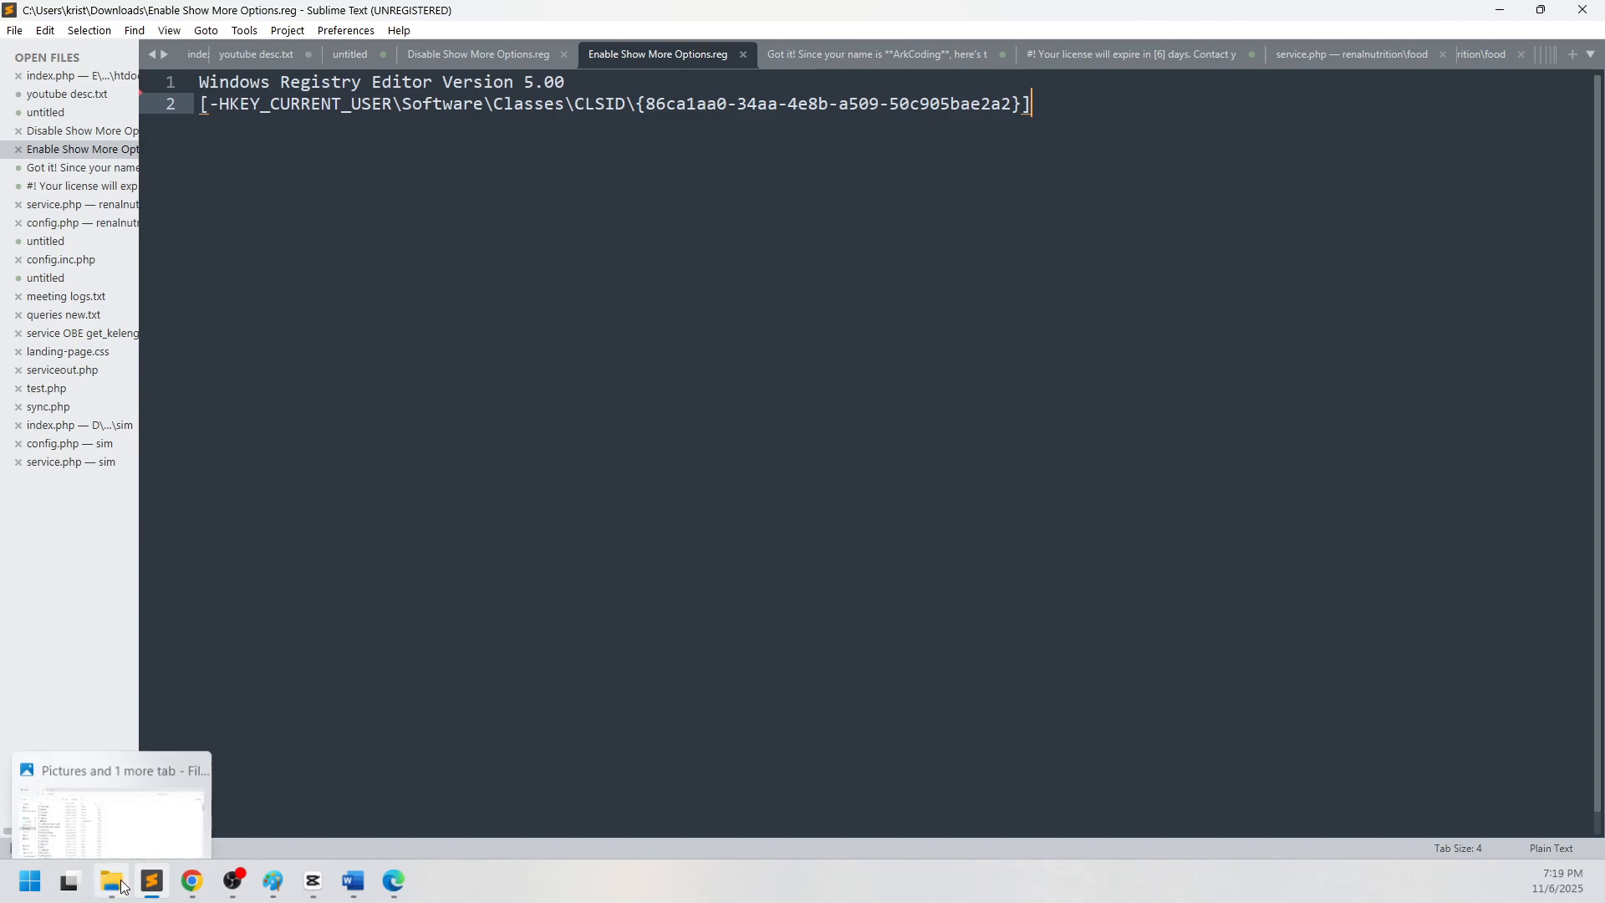
pyautogui.click(128, 803)
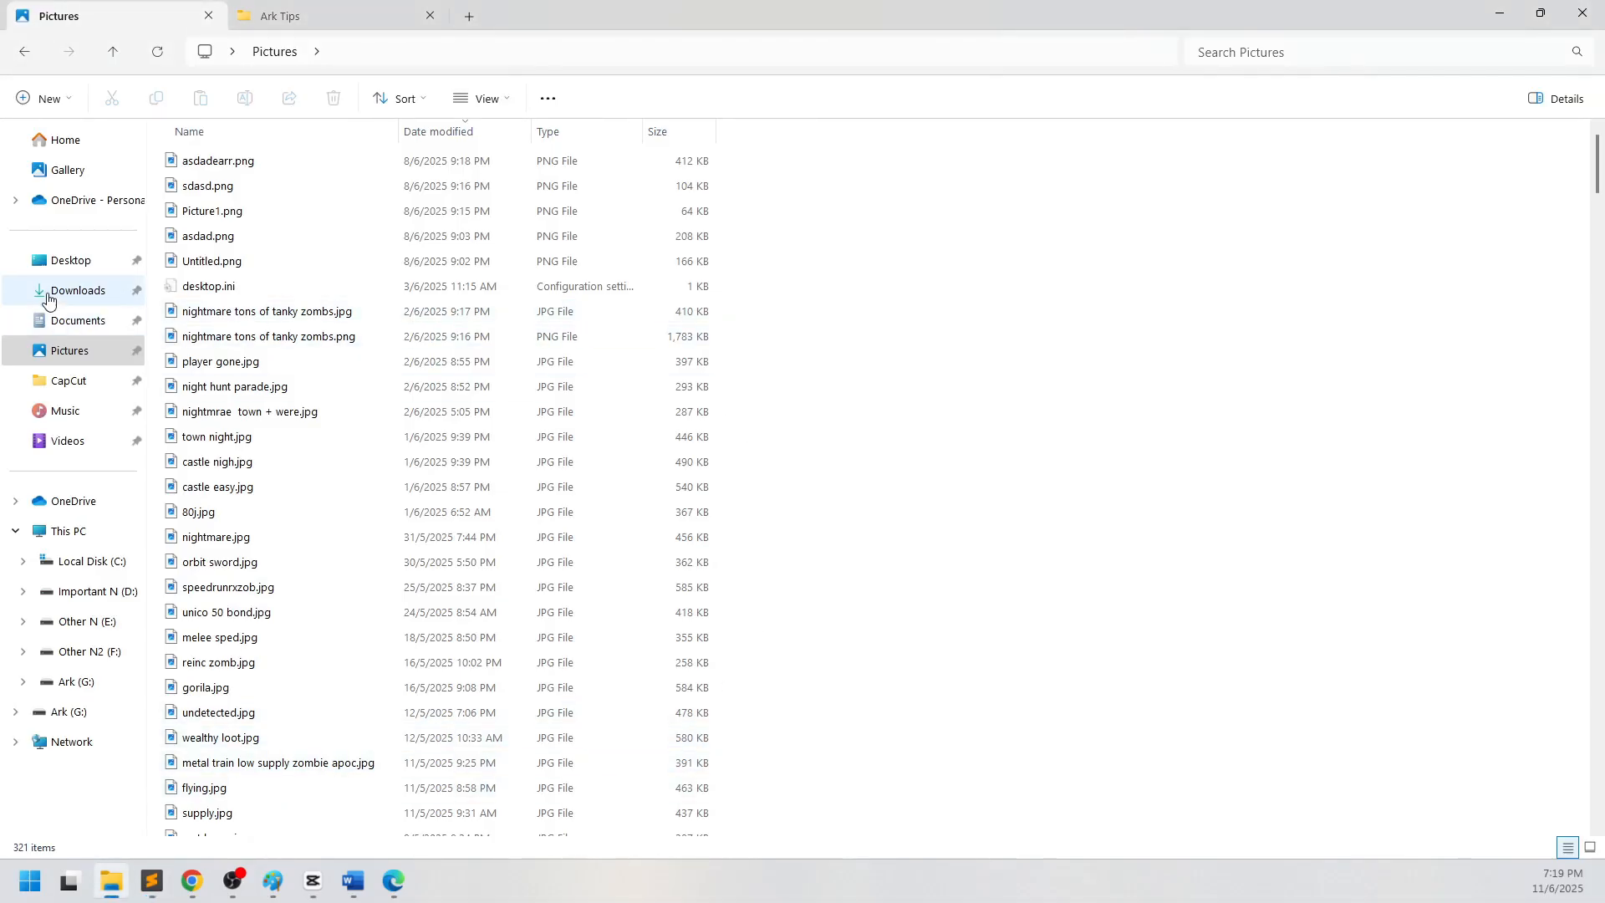
pyautogui.click(75, 290)
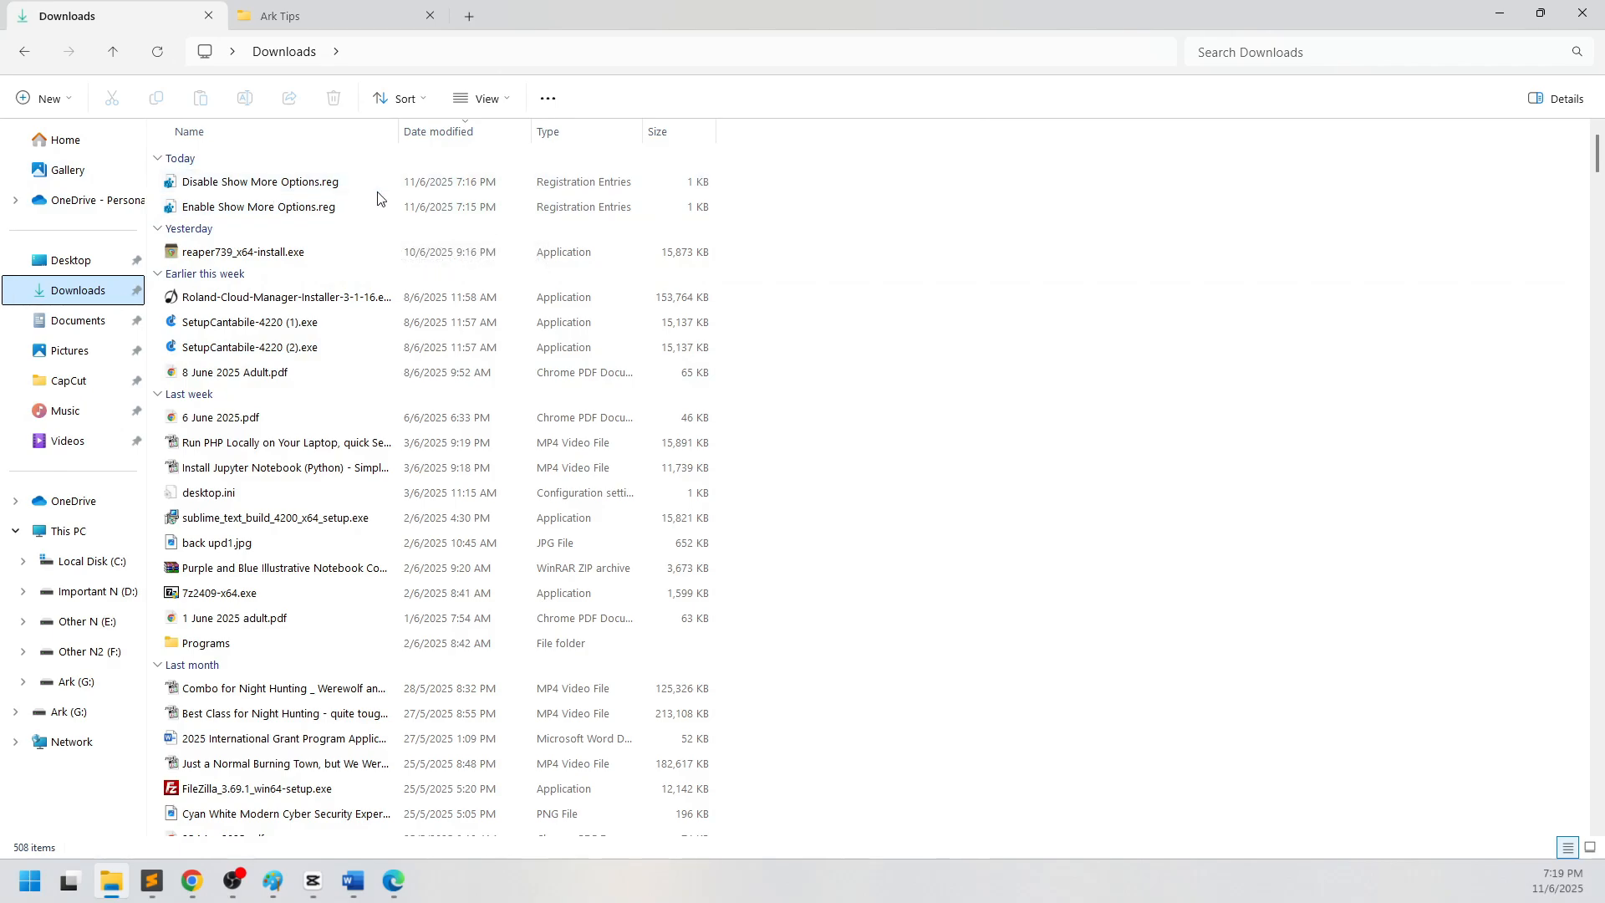
pyautogui.click(902, 274)
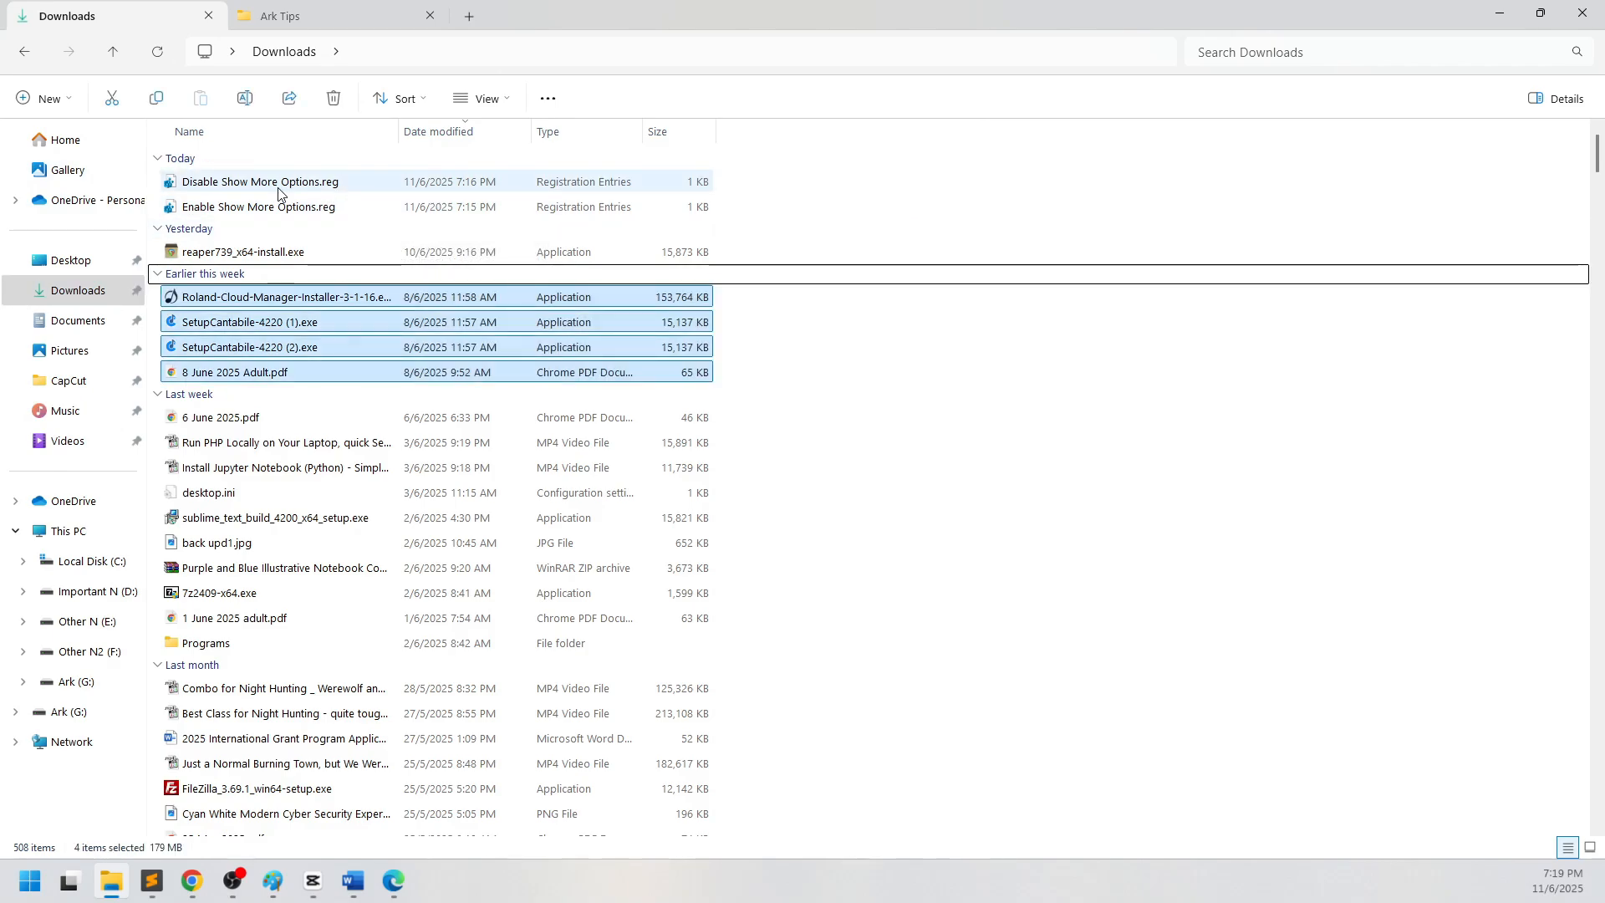
pyautogui.doubleClick(279, 191)
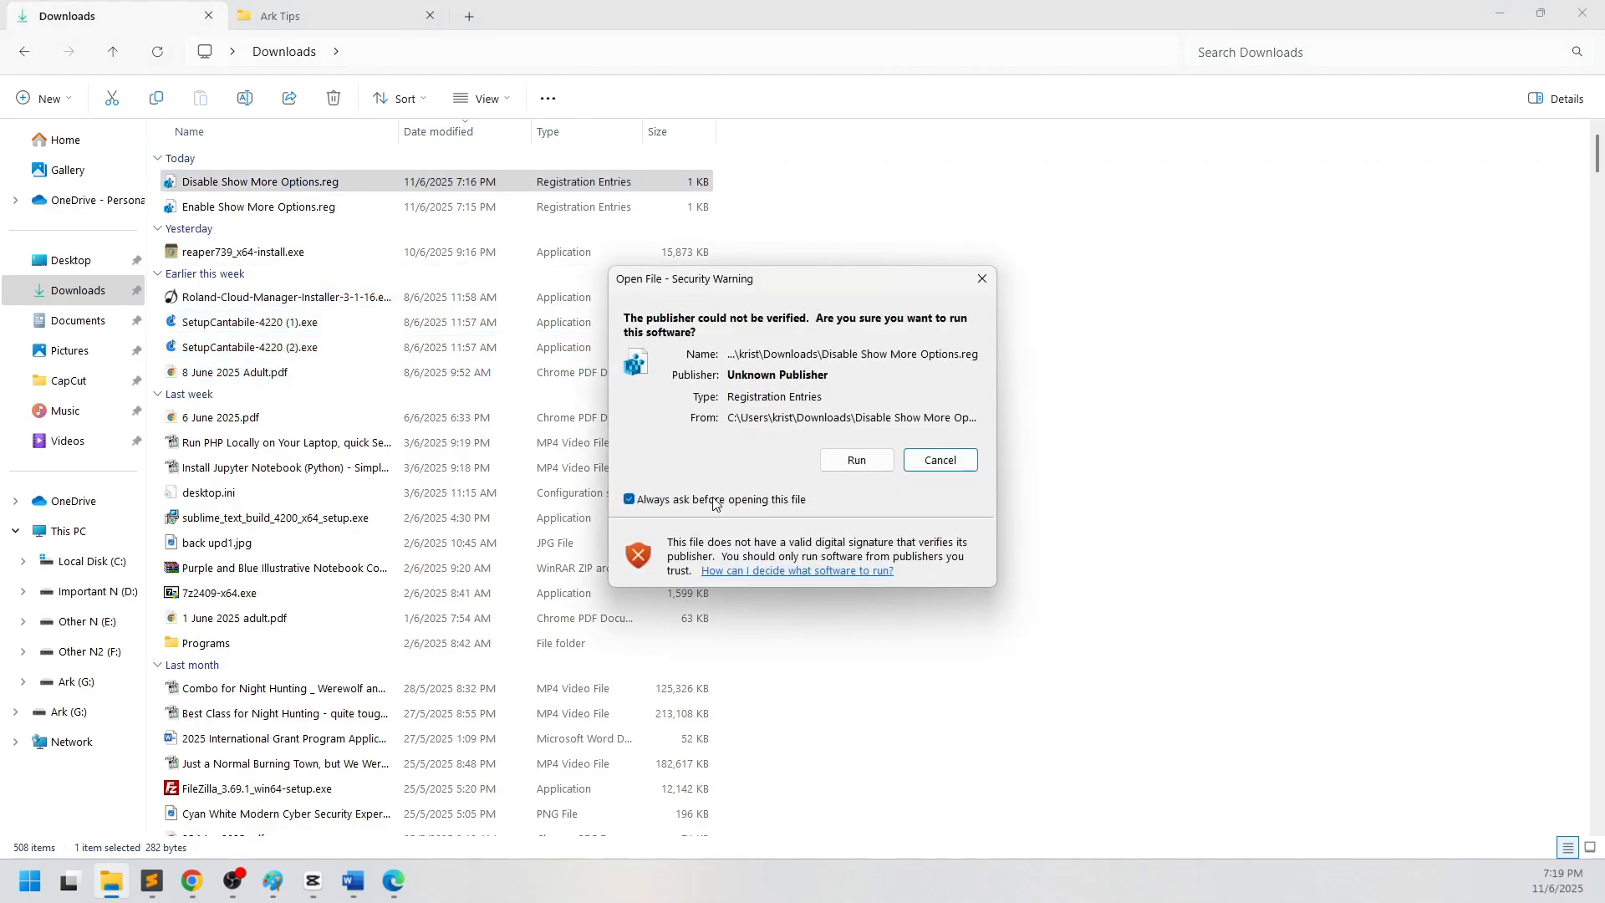
pyautogui.click(861, 462)
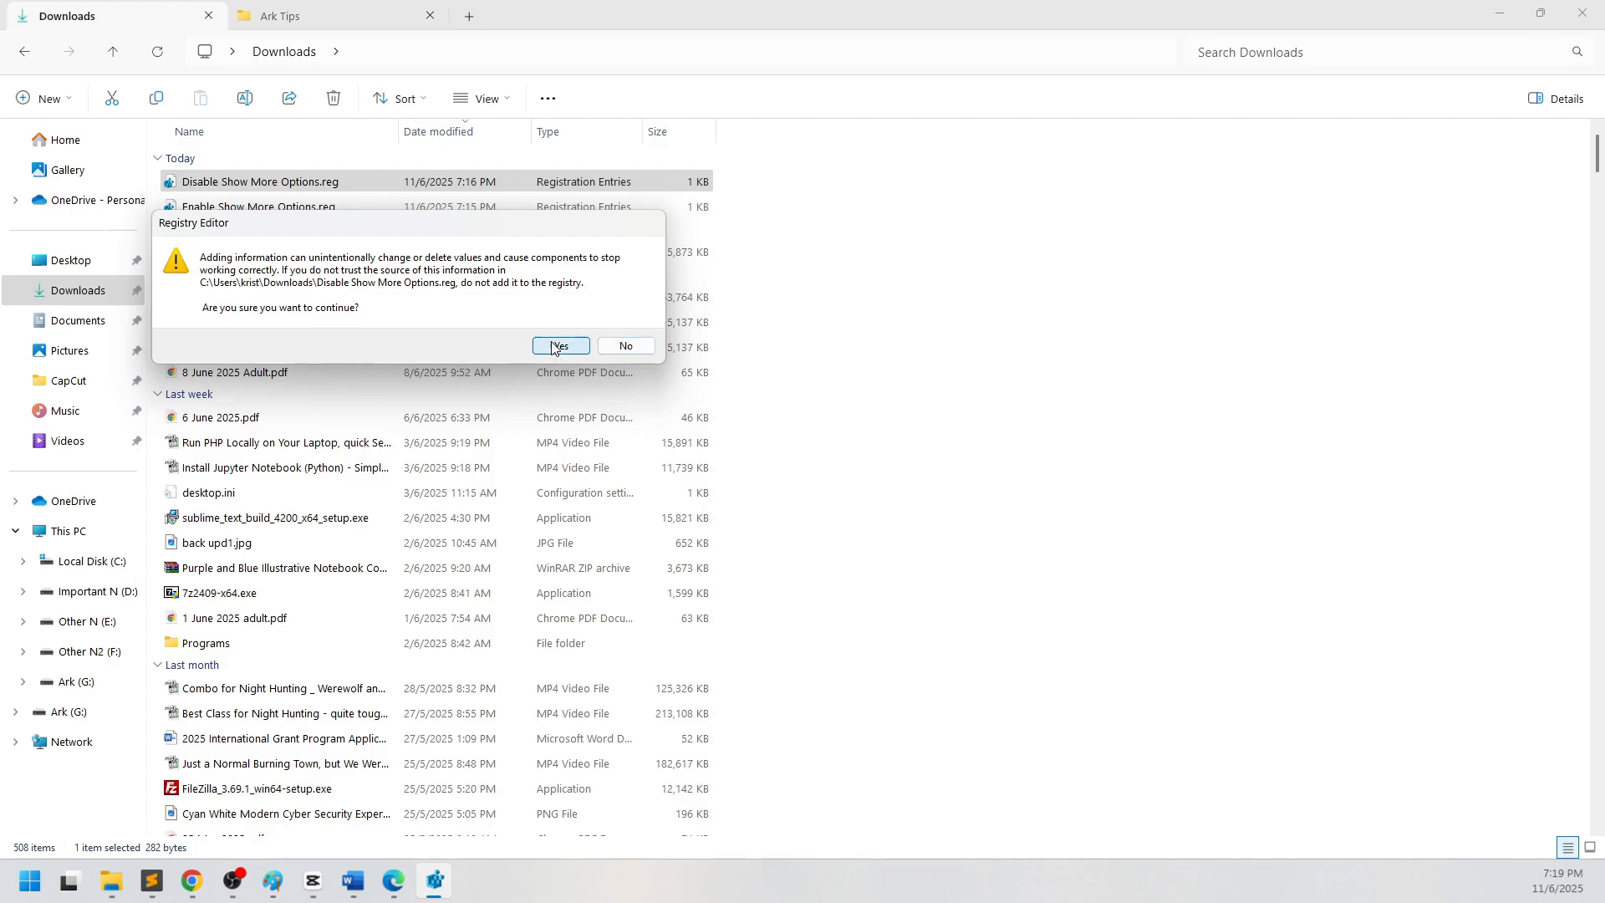
pyautogui.click(559, 345)
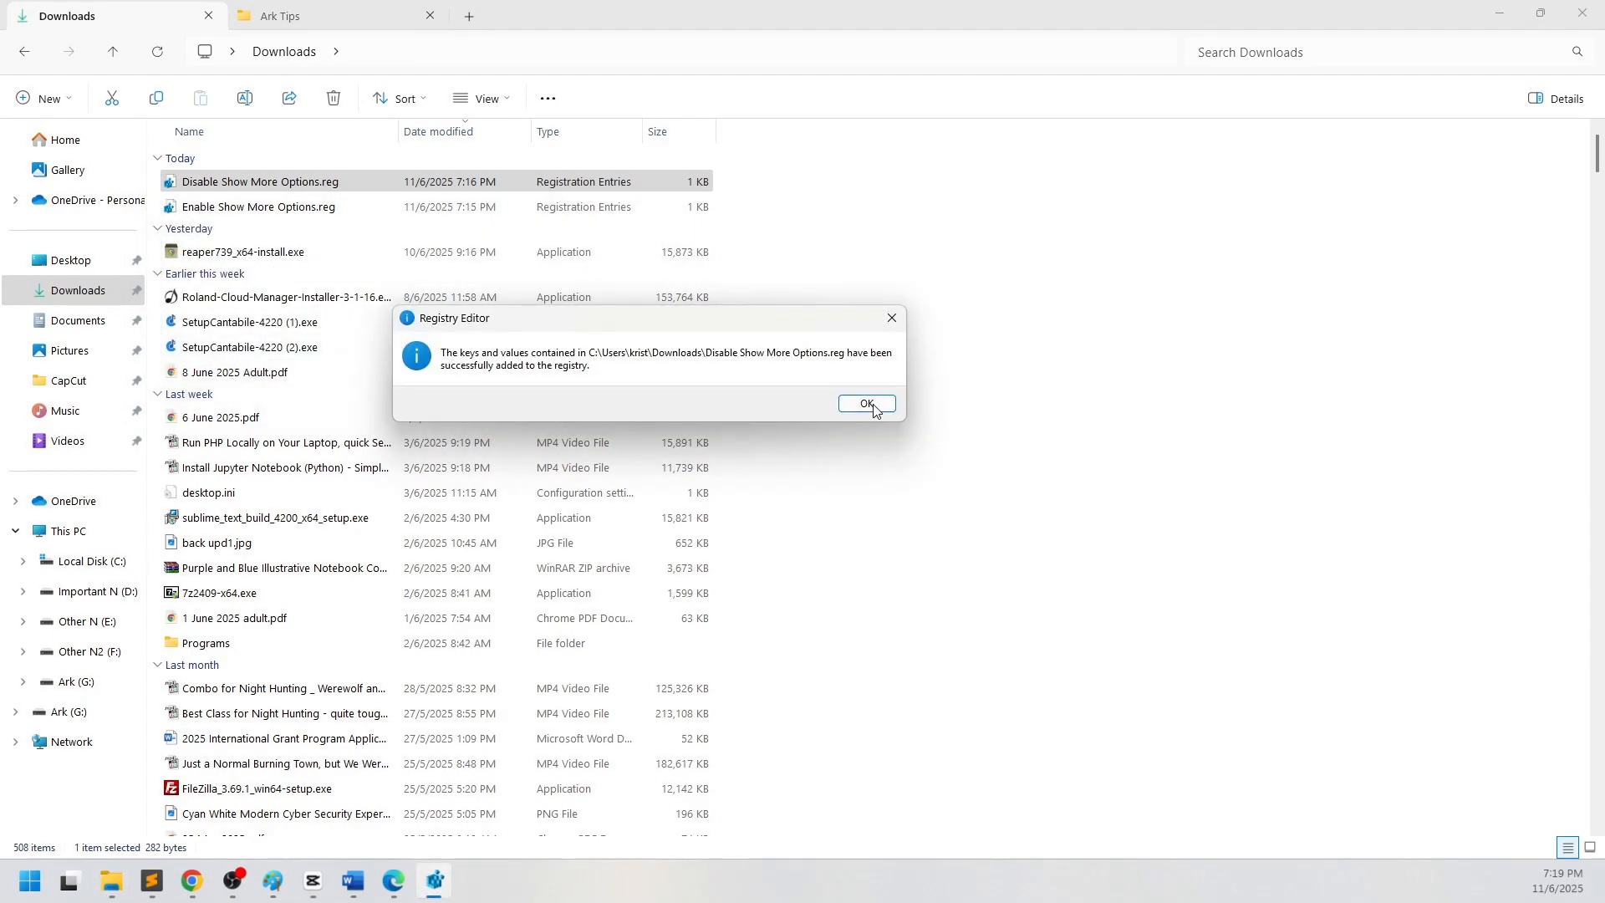
pyautogui.click(867, 403)
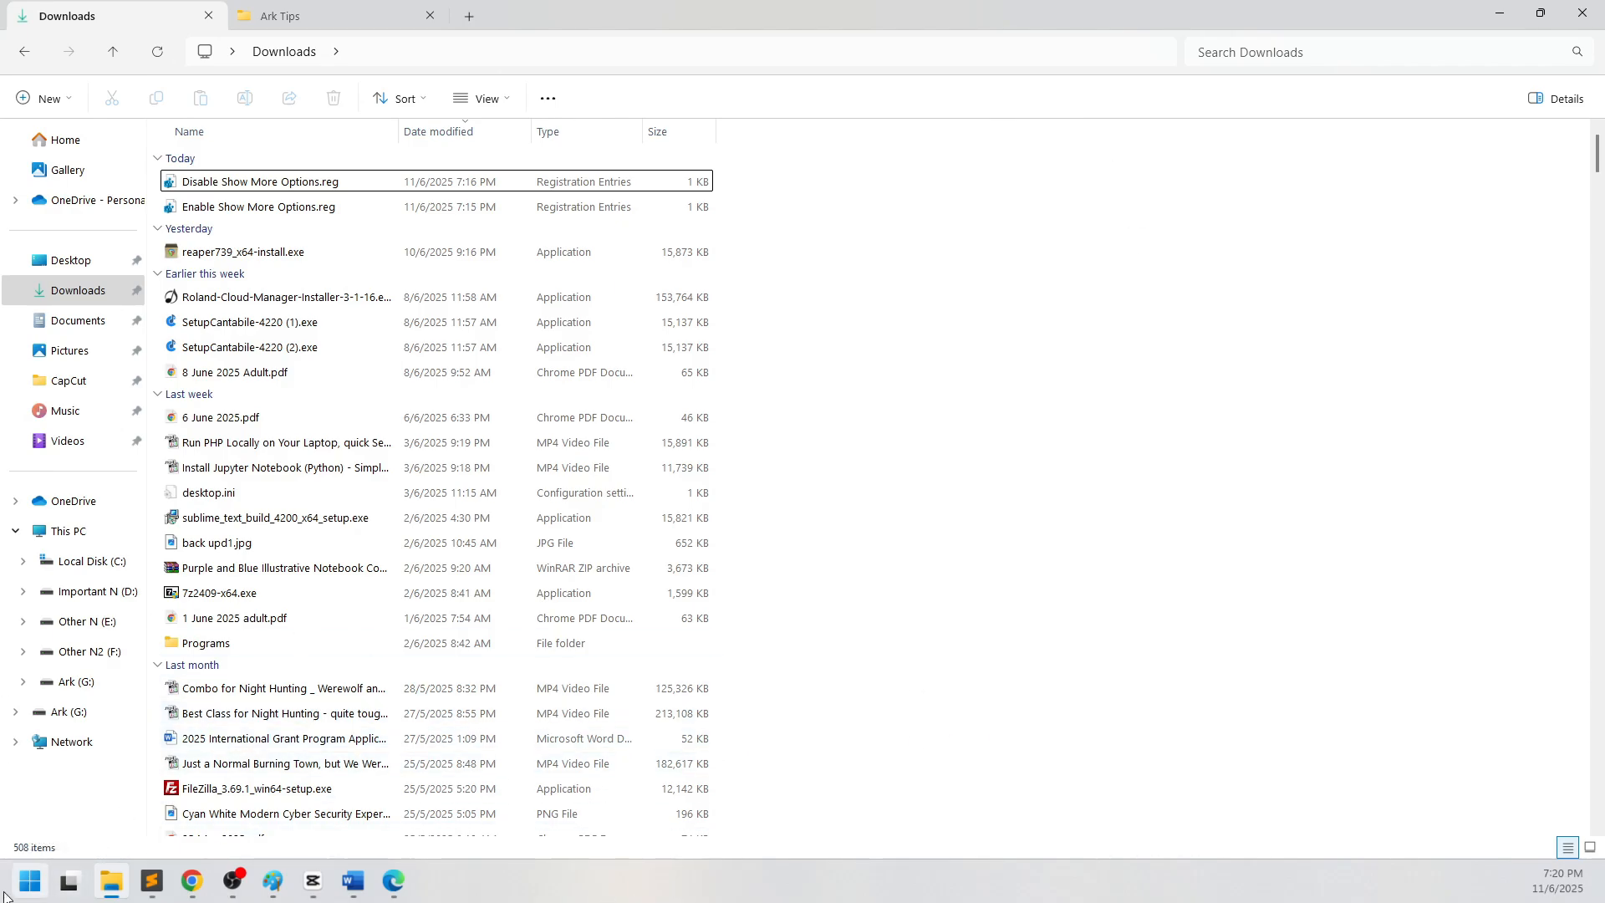
pyautogui.rightClick(645, 893)
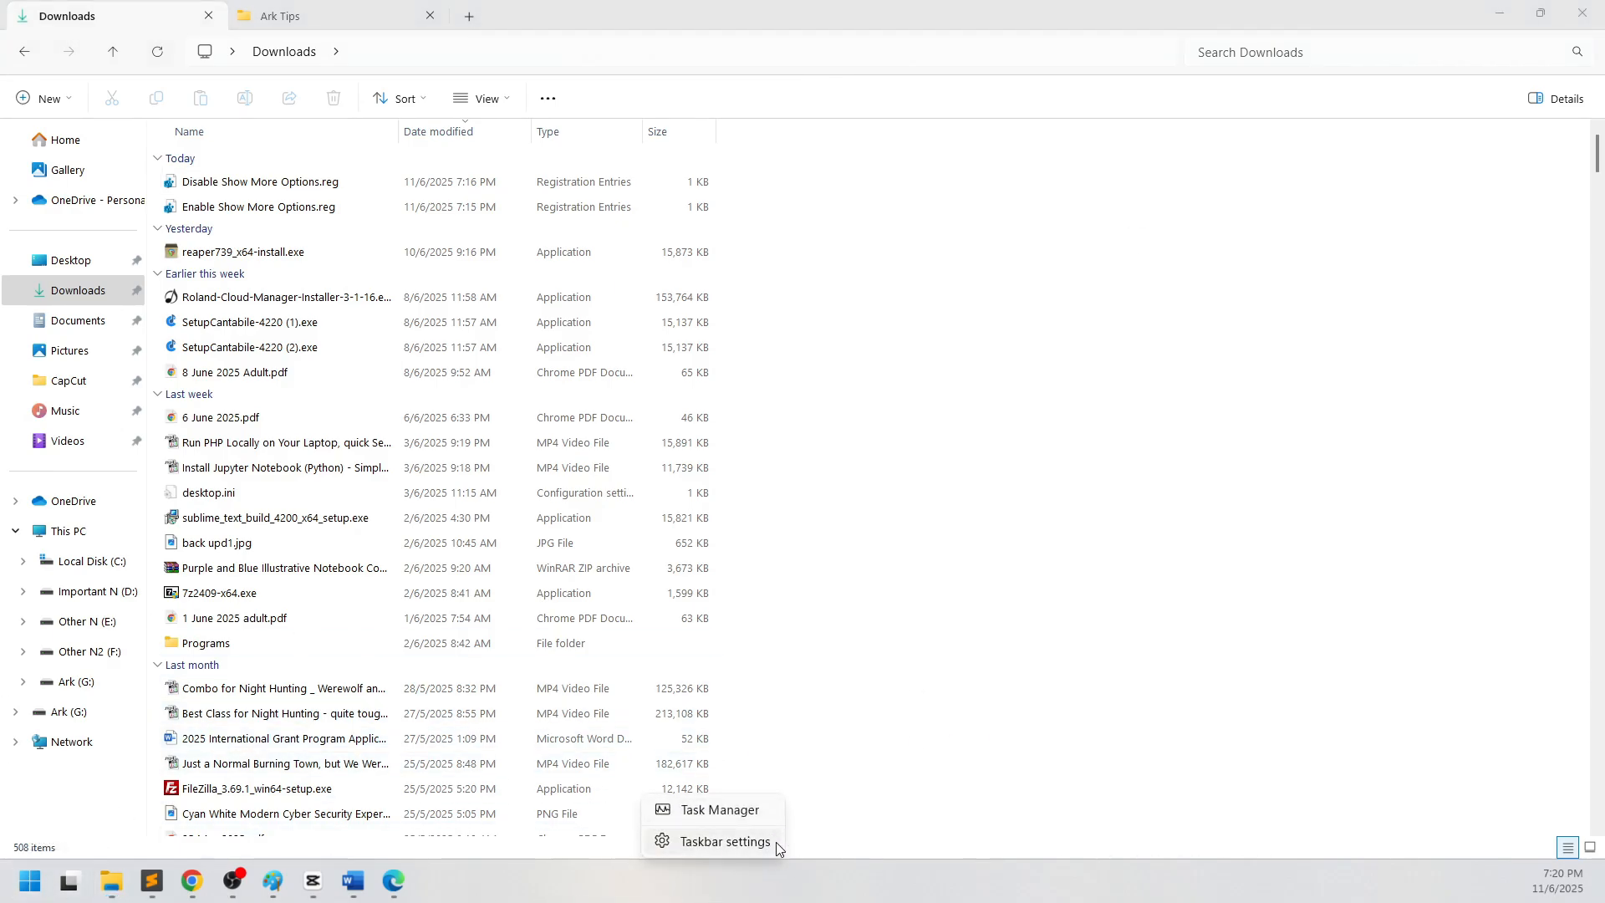
pyautogui.rightClick(823, 889)
pyautogui.click(819, 889)
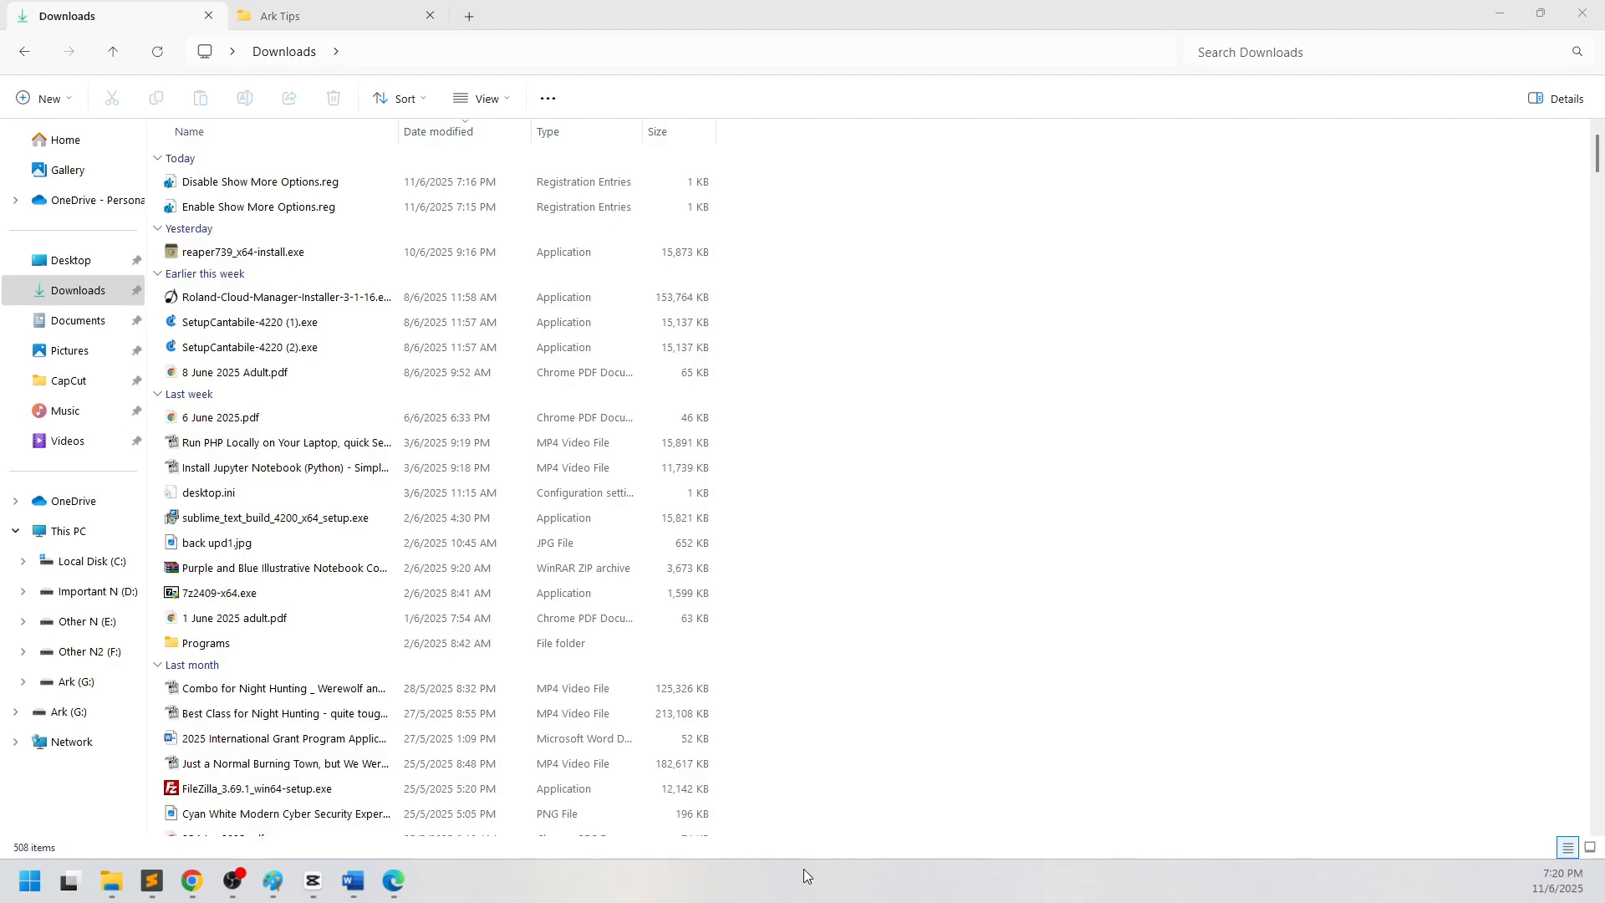
# Open Task Manager and restart the Windows Explorer process.
pyautogui.rightClick(844, 890)
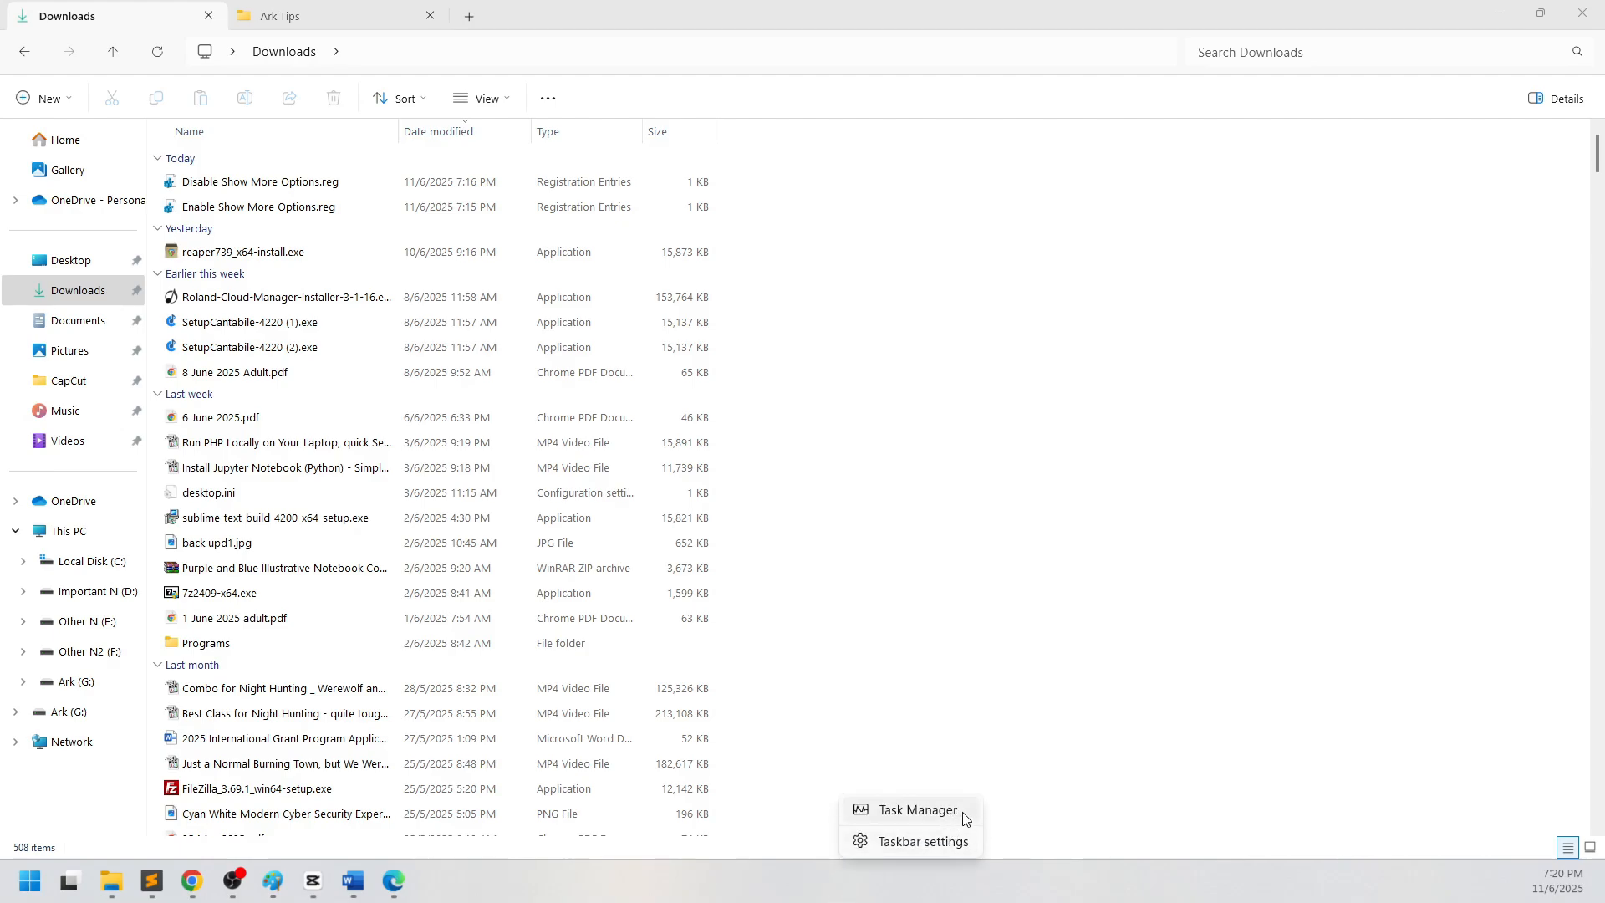
pyautogui.click(917, 810)
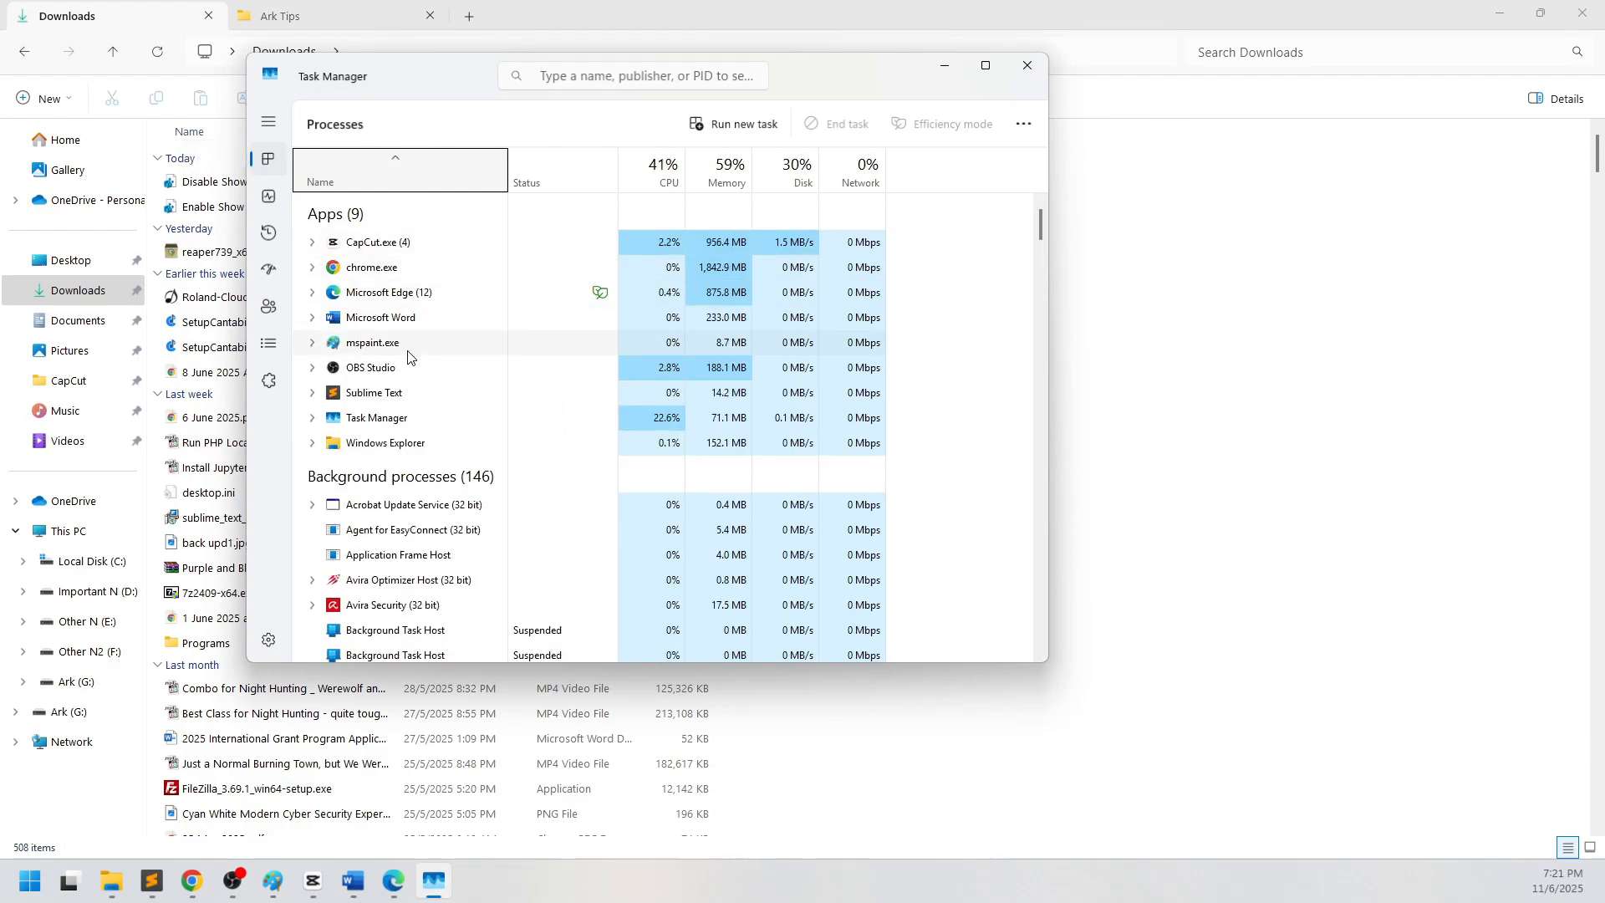
pyautogui.click(411, 443)
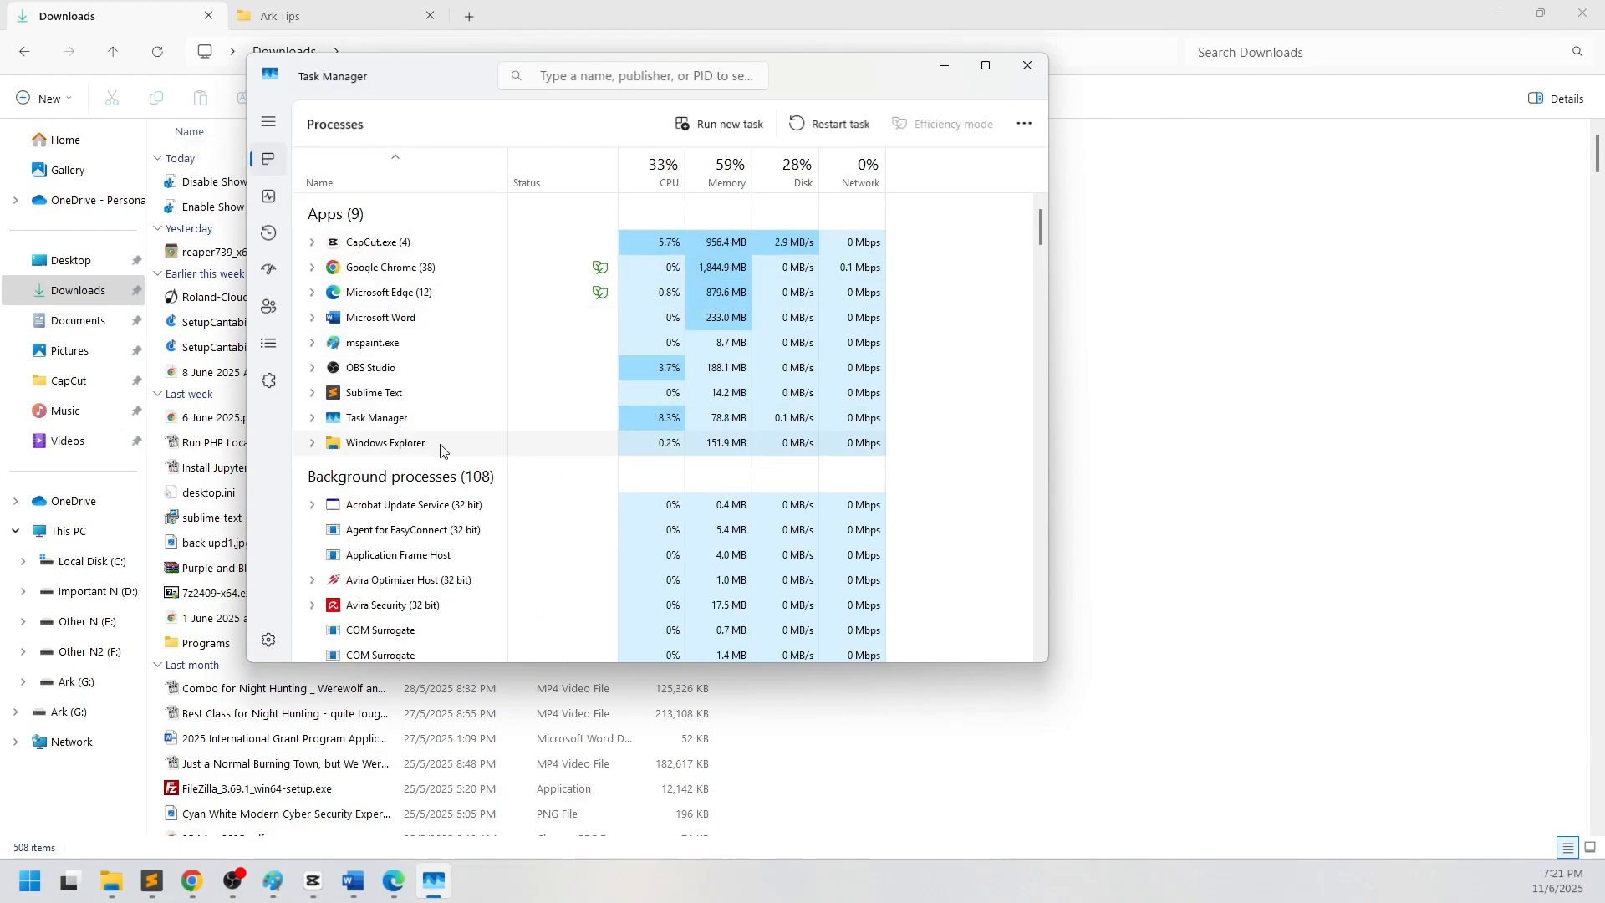
pyautogui.click(864, 132)
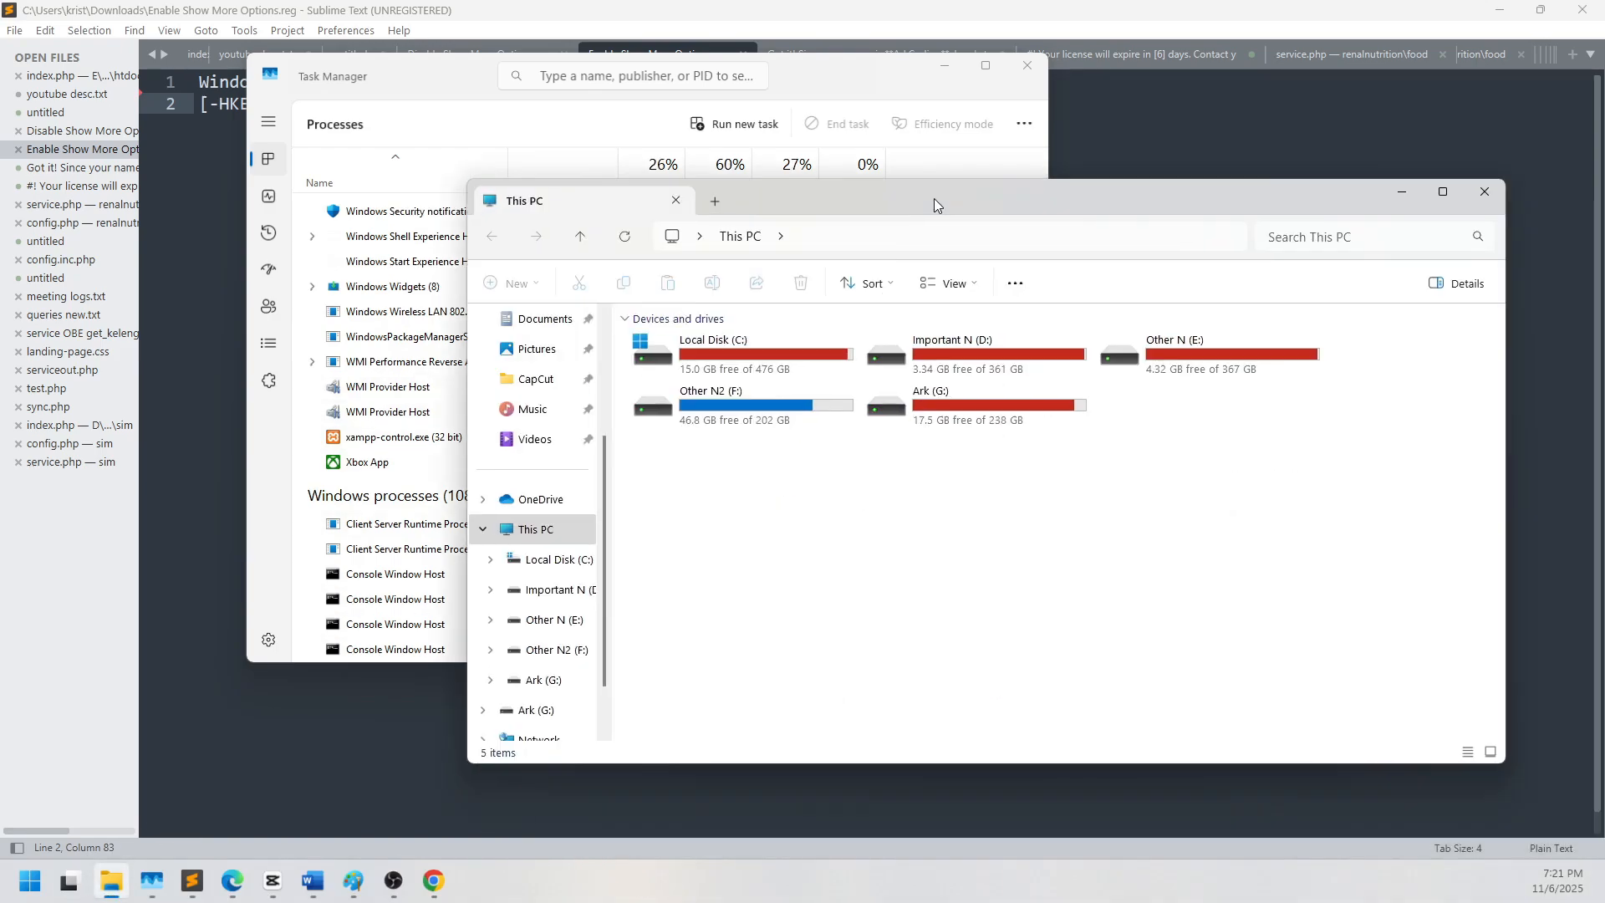
# Reposition the This PC window and check the context menu of its empty area.
pyautogui.moveTo(935, 198); pyautogui.dragTo(620, 107)
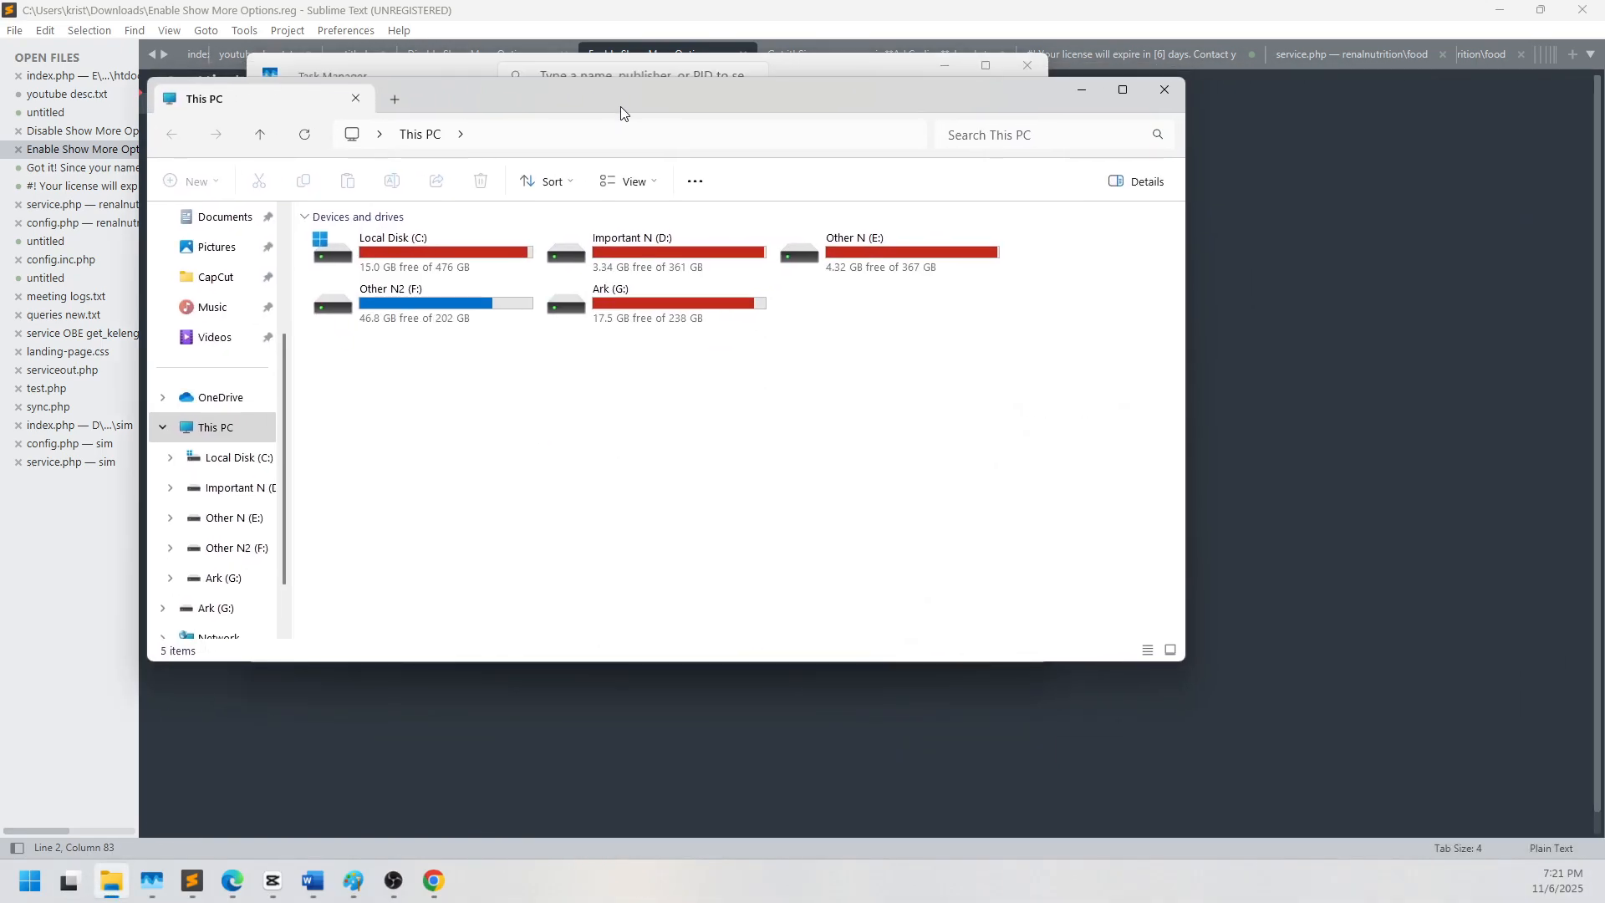
pyautogui.rightClick(461, 414)
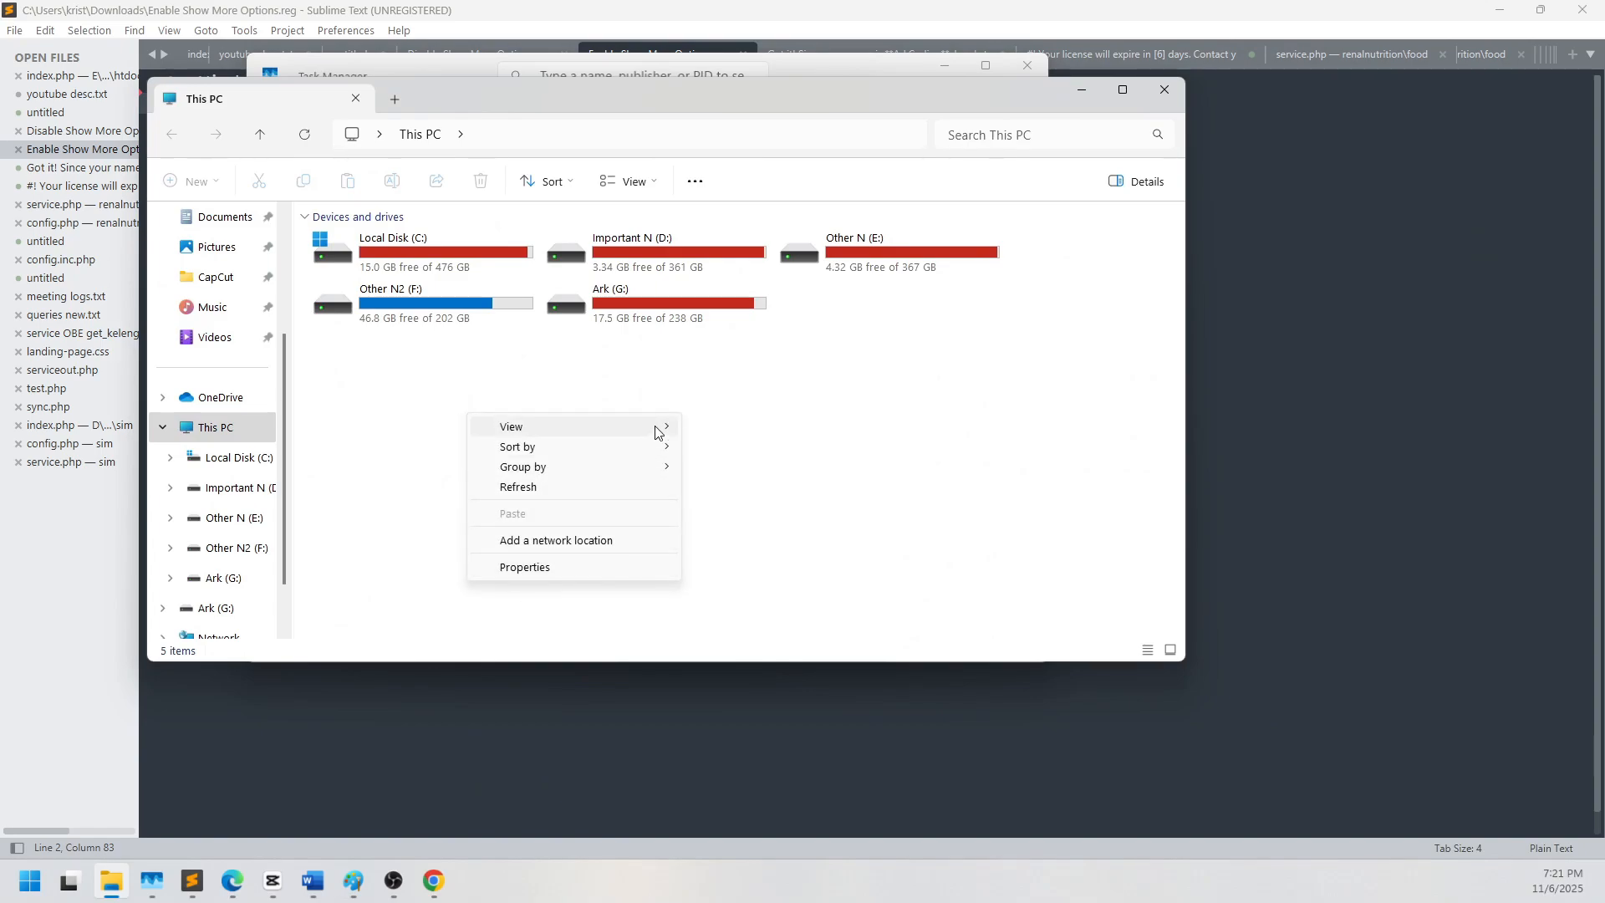
pyautogui.click(875, 368)
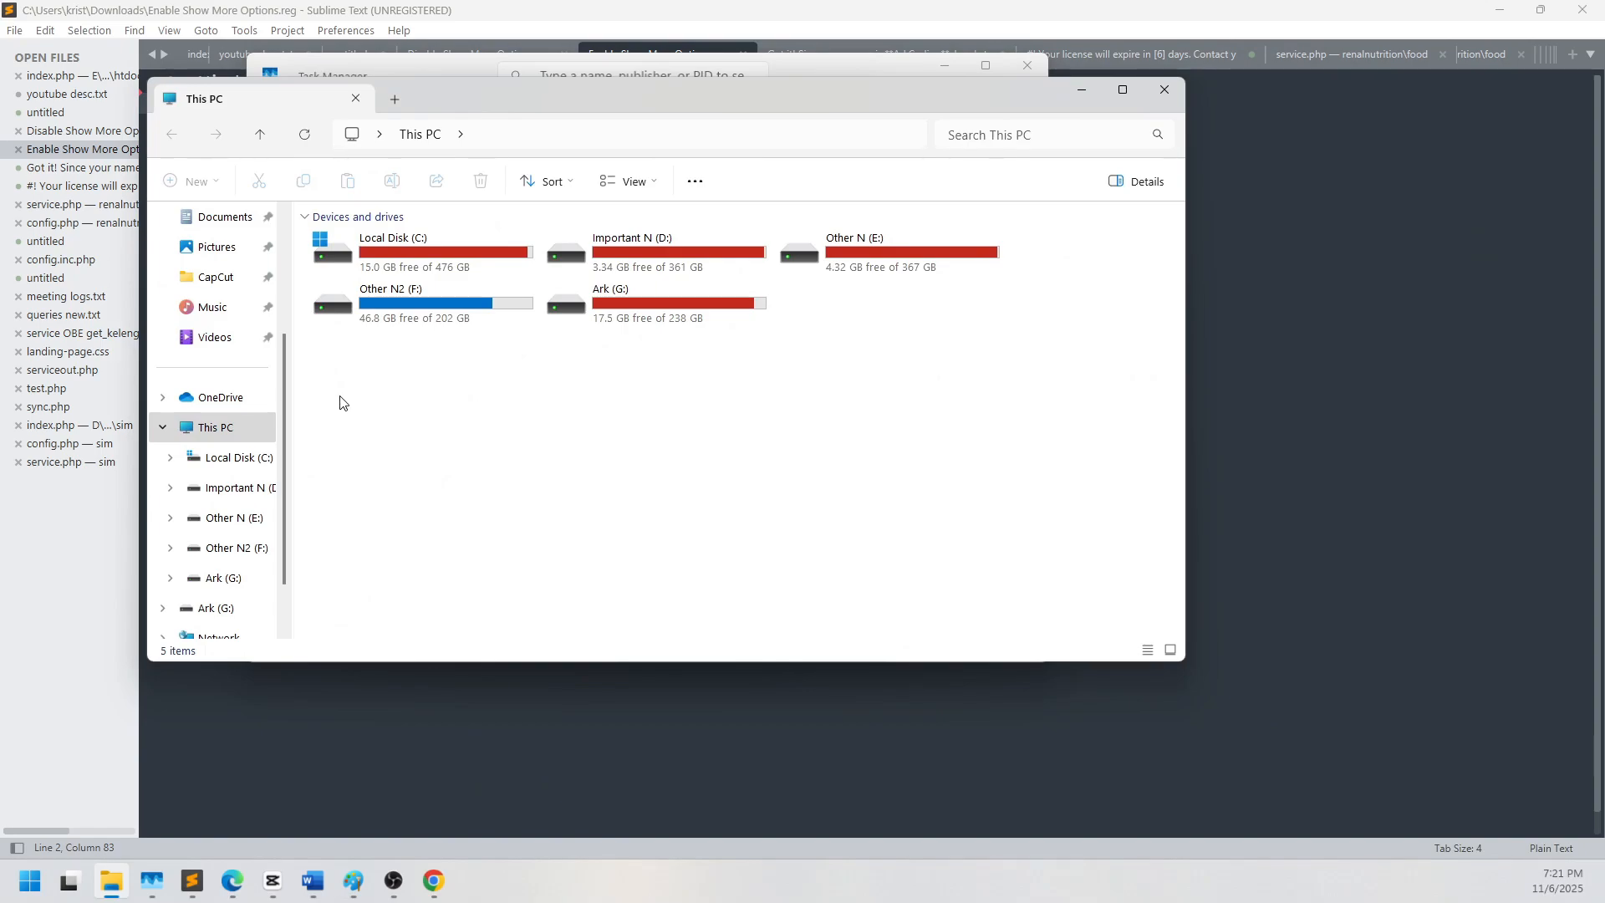
# Go to the Documents folder and check the context menu of the Custom Office Templates folder.
pyautogui.click(215, 224)
pyautogui.rightClick(995, 349)
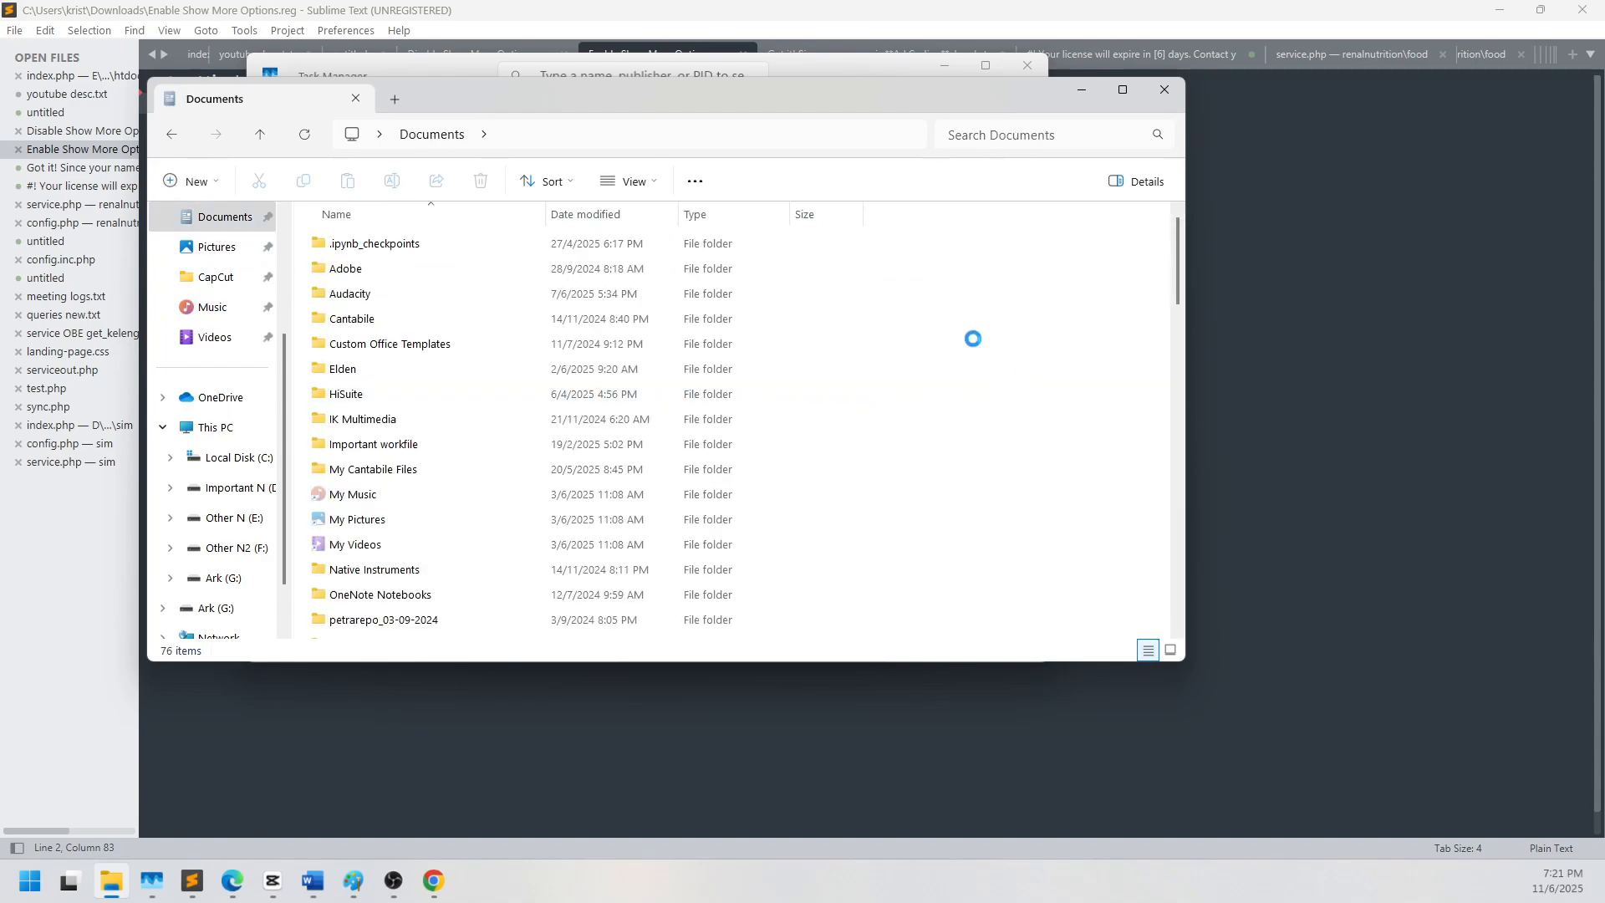
pyautogui.doubleClick(412, 345)
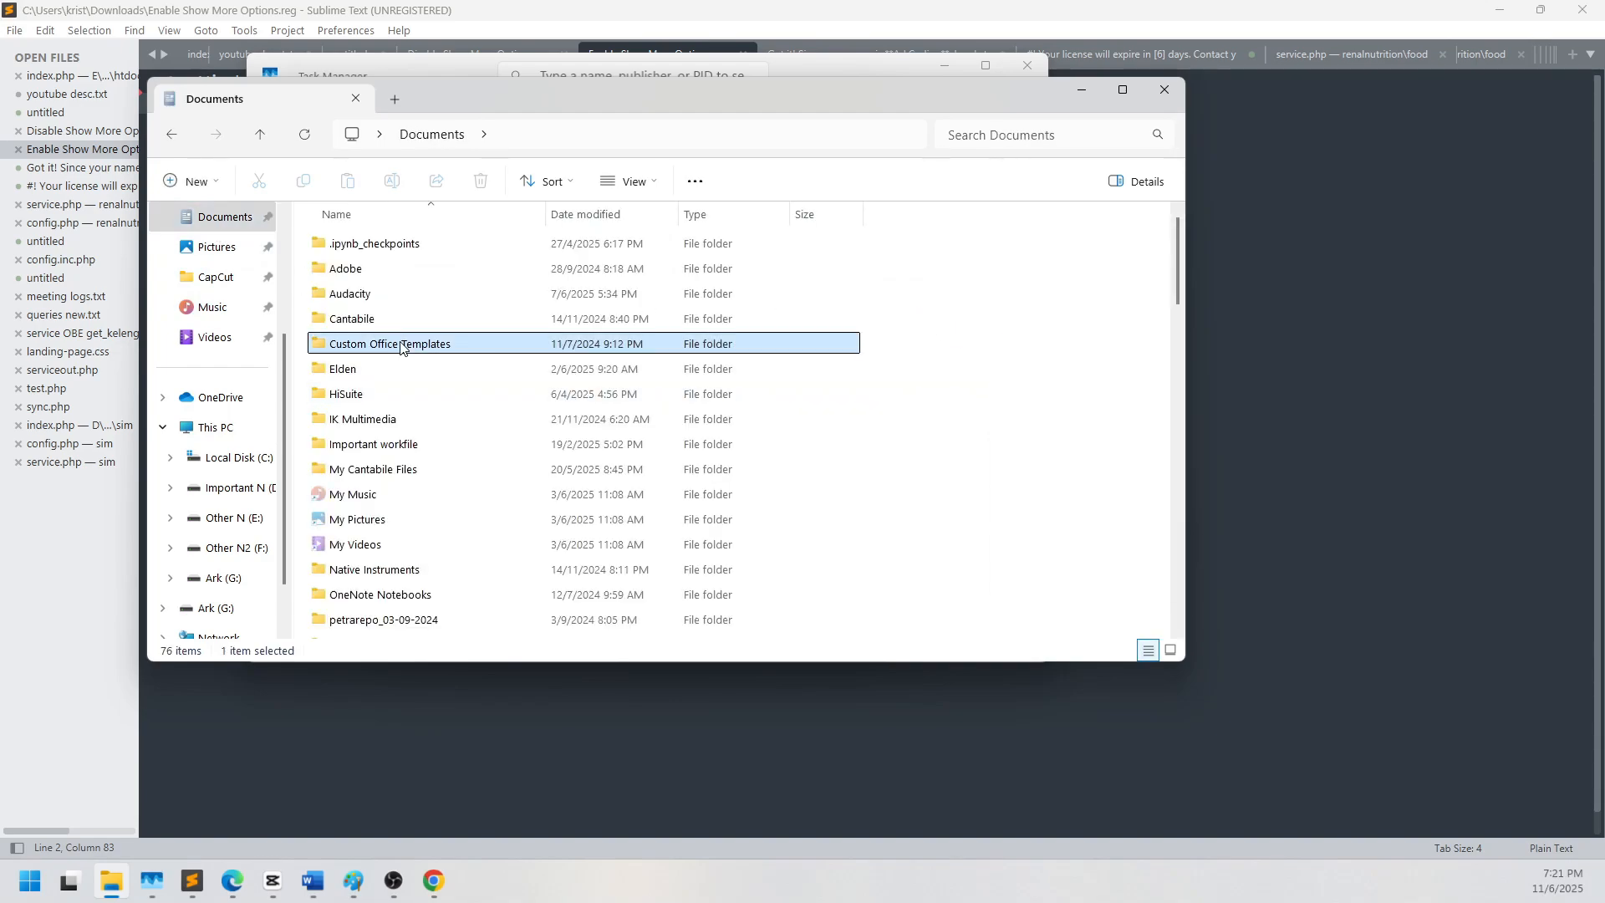
pyautogui.rightClick(400, 342)
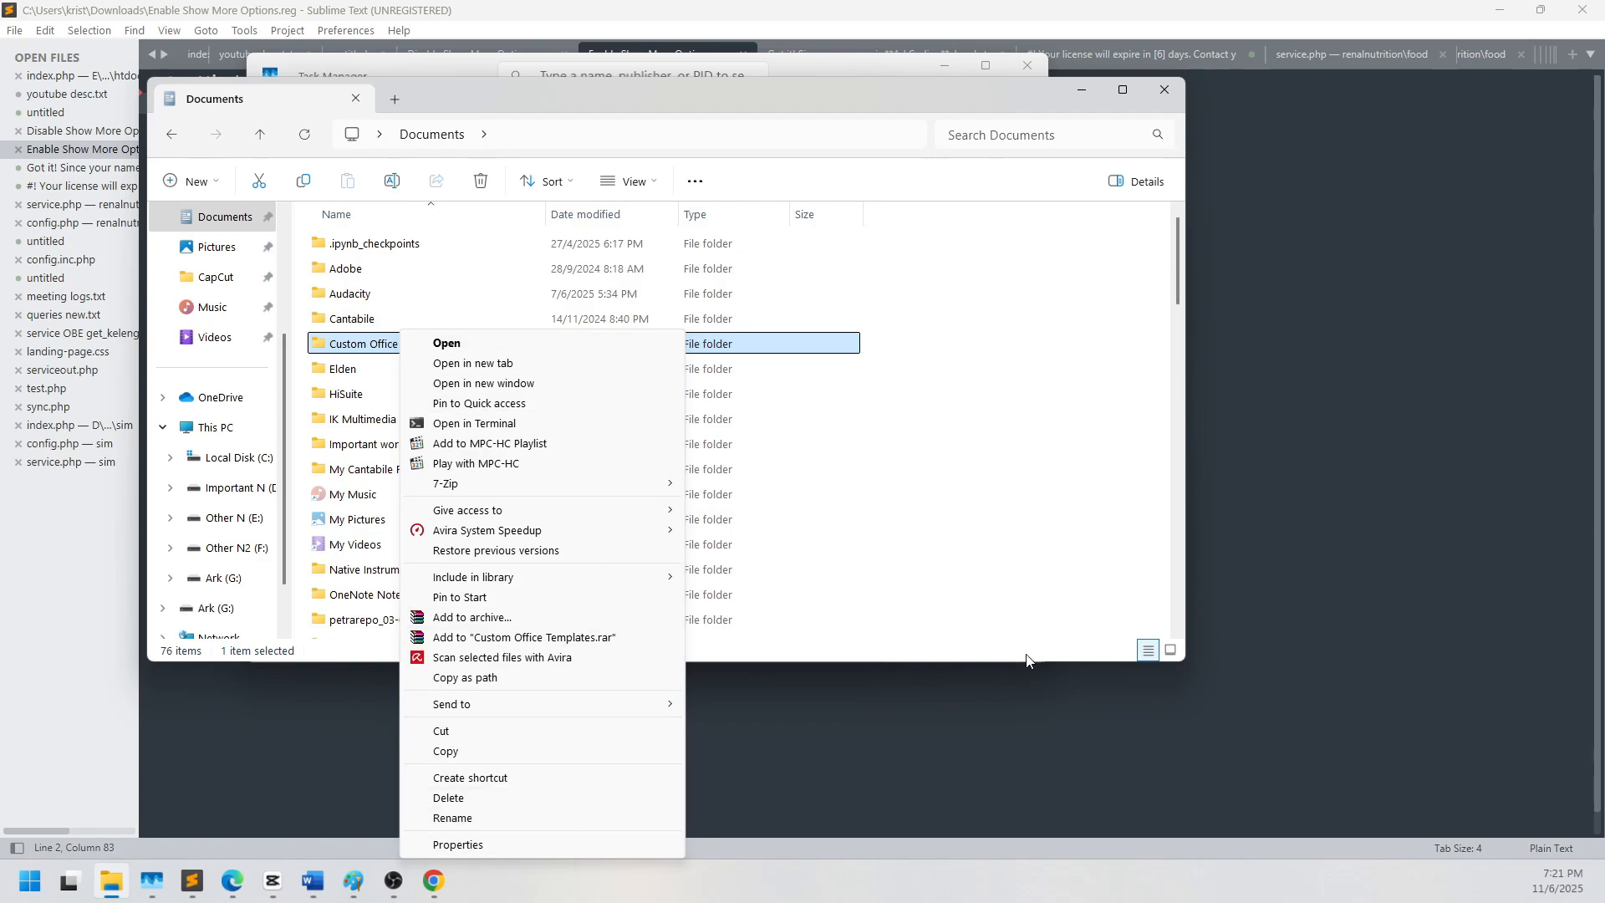
pyautogui.click(931, 533)
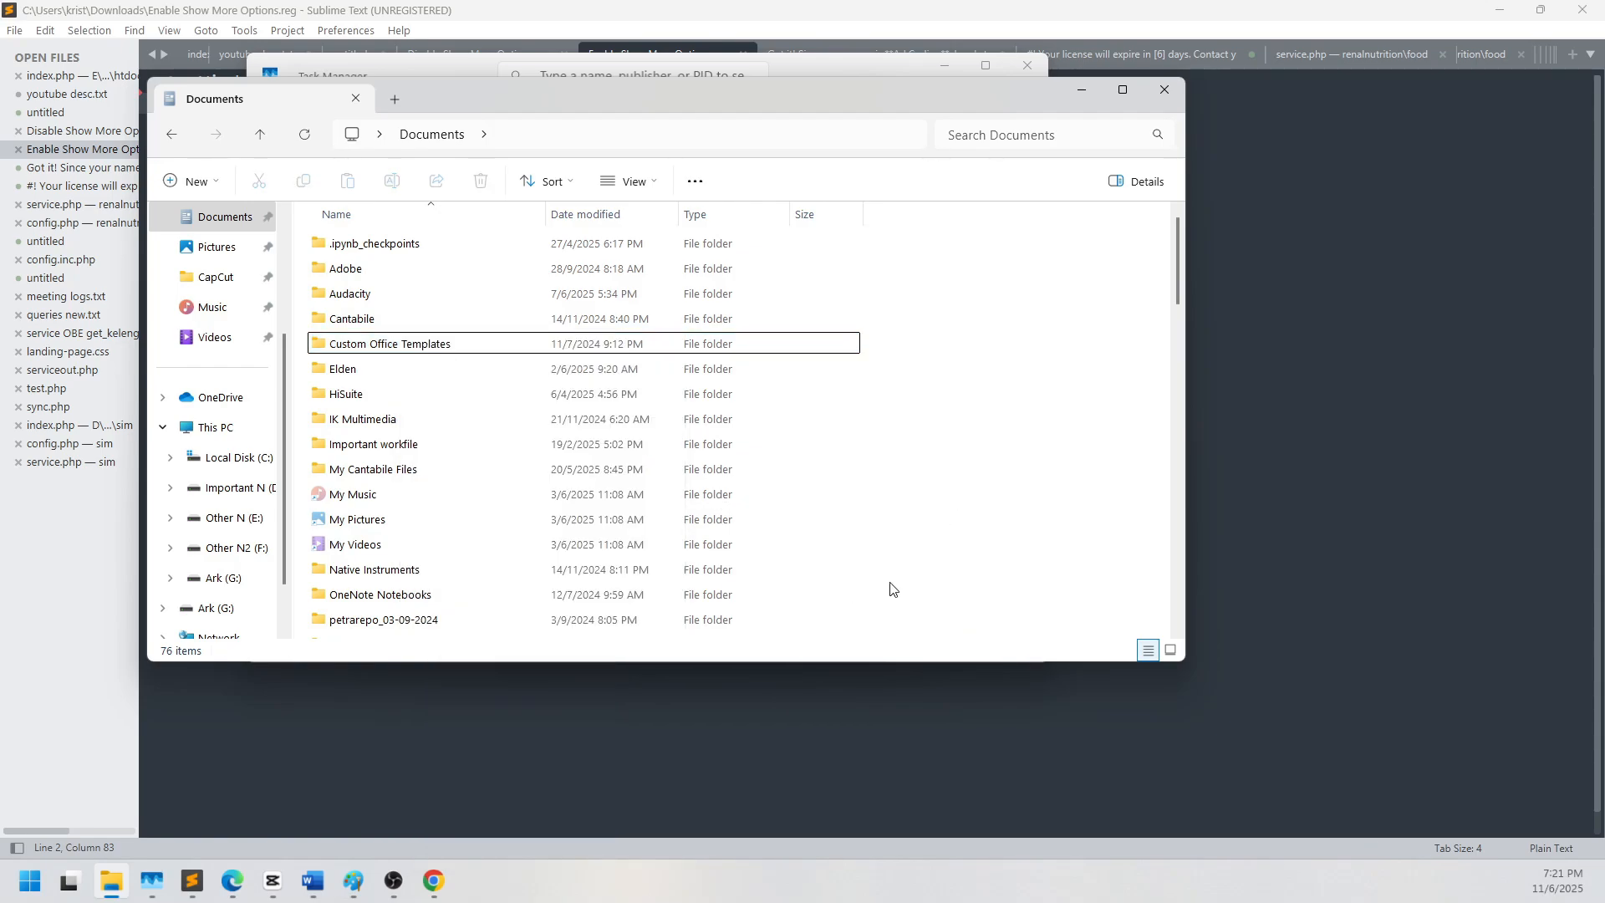
# Switch to Task Manager and locate Windows Explorer among the running apps.
pyautogui.hotkey('alt', 'Tab')
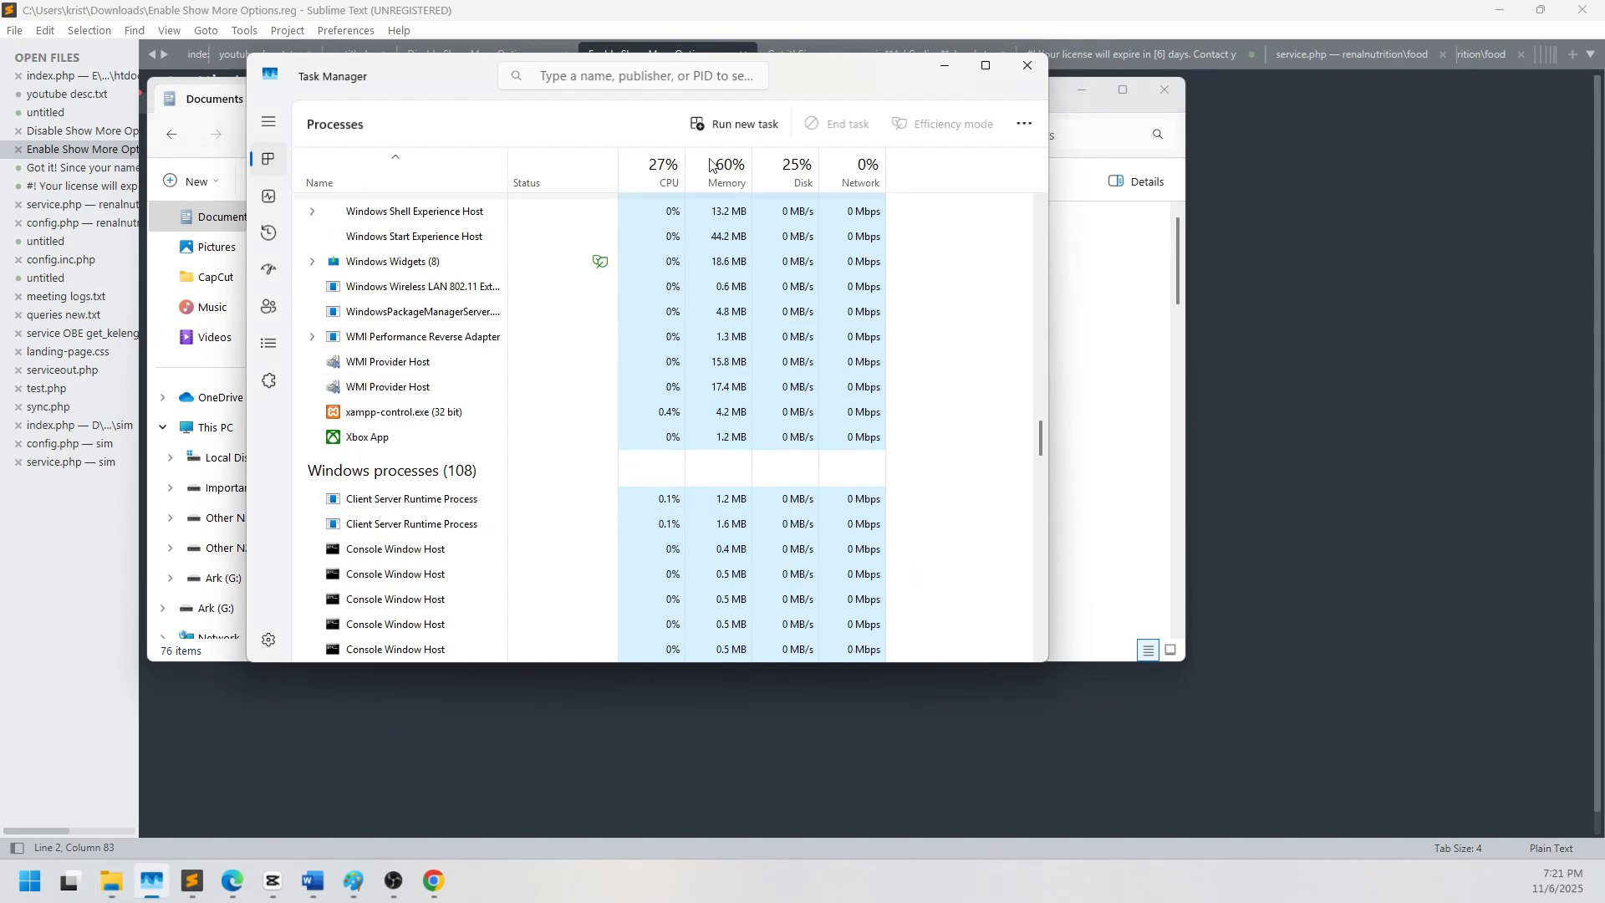
pyautogui.scroll(-1, 437, 196)
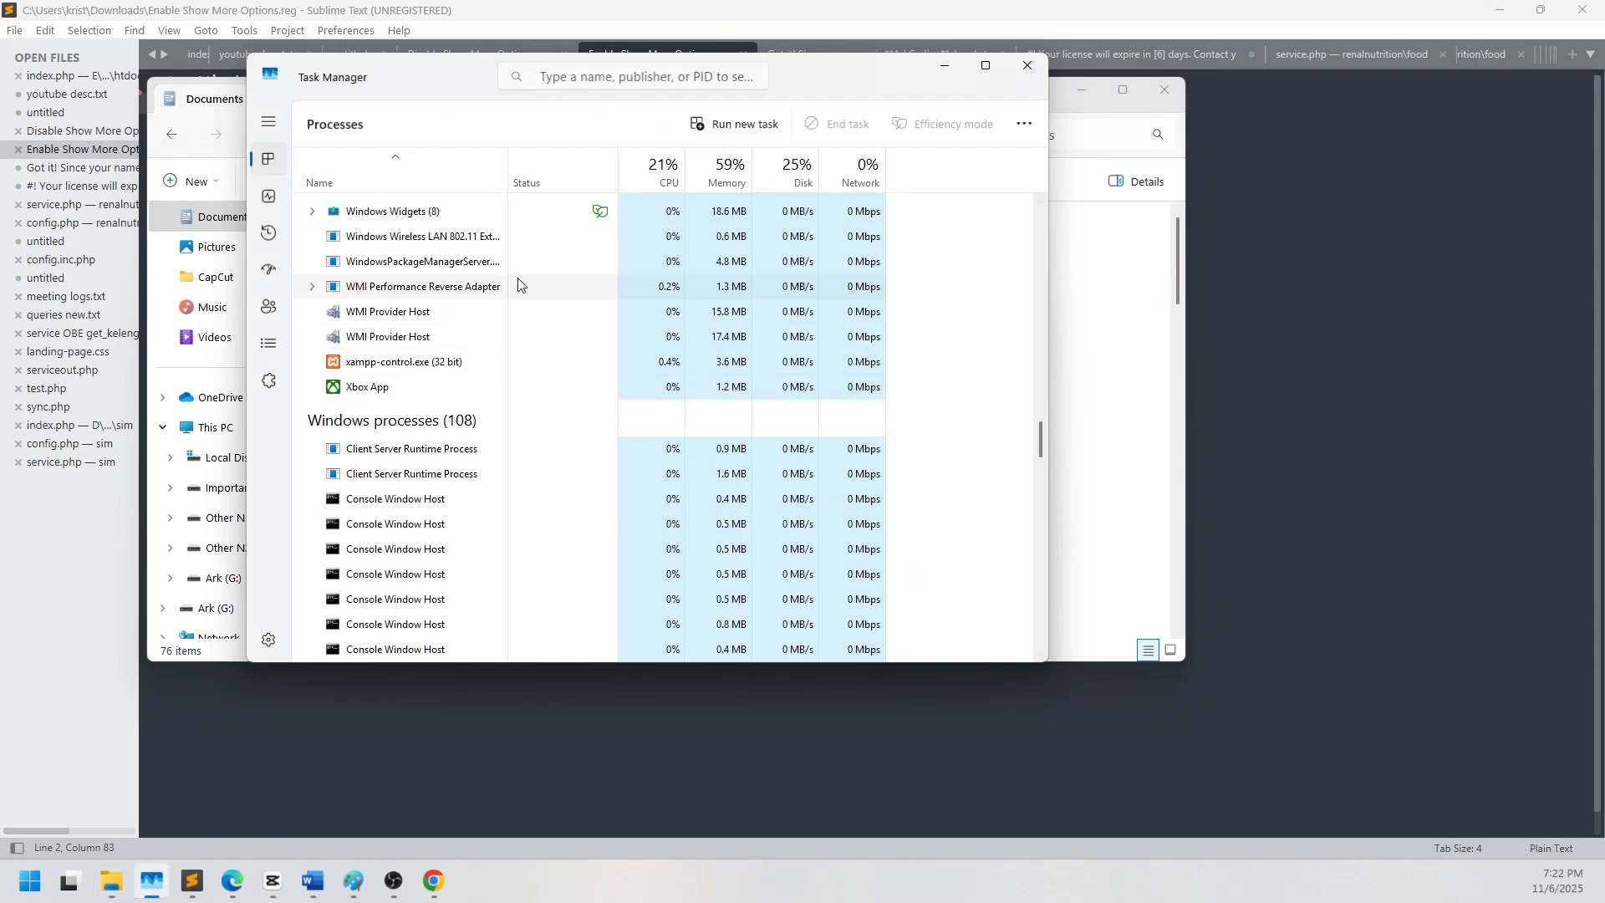
pyautogui.click(400, 346)
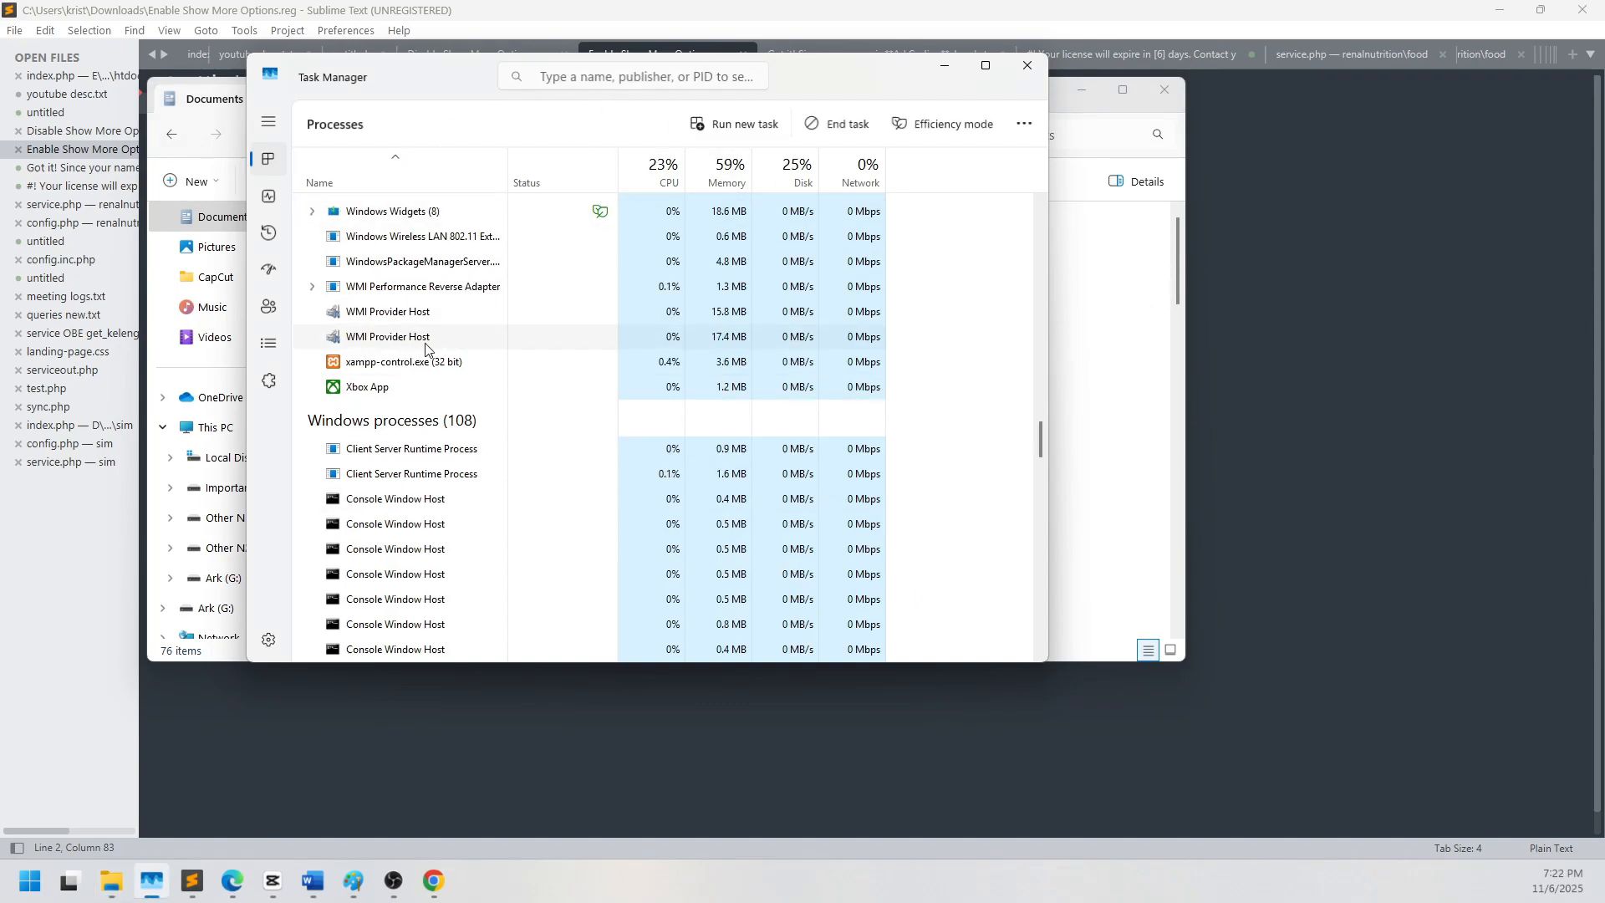
pyautogui.scroll(15, 426, 349)
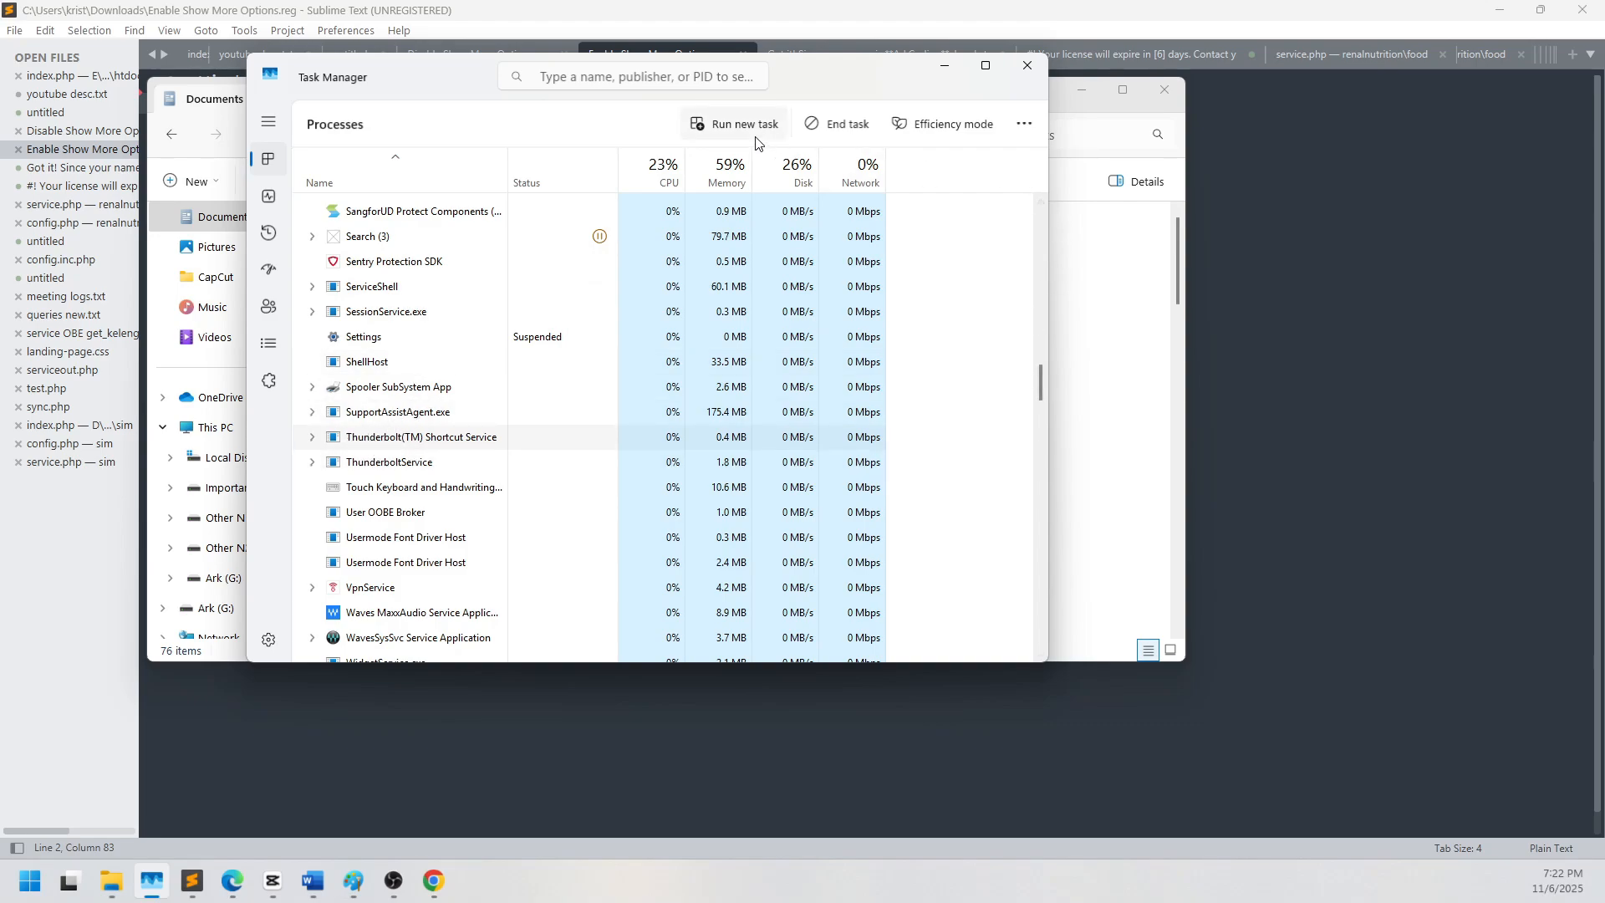
pyautogui.scroll(20, 356, 321)
pyautogui.click(385, 442)
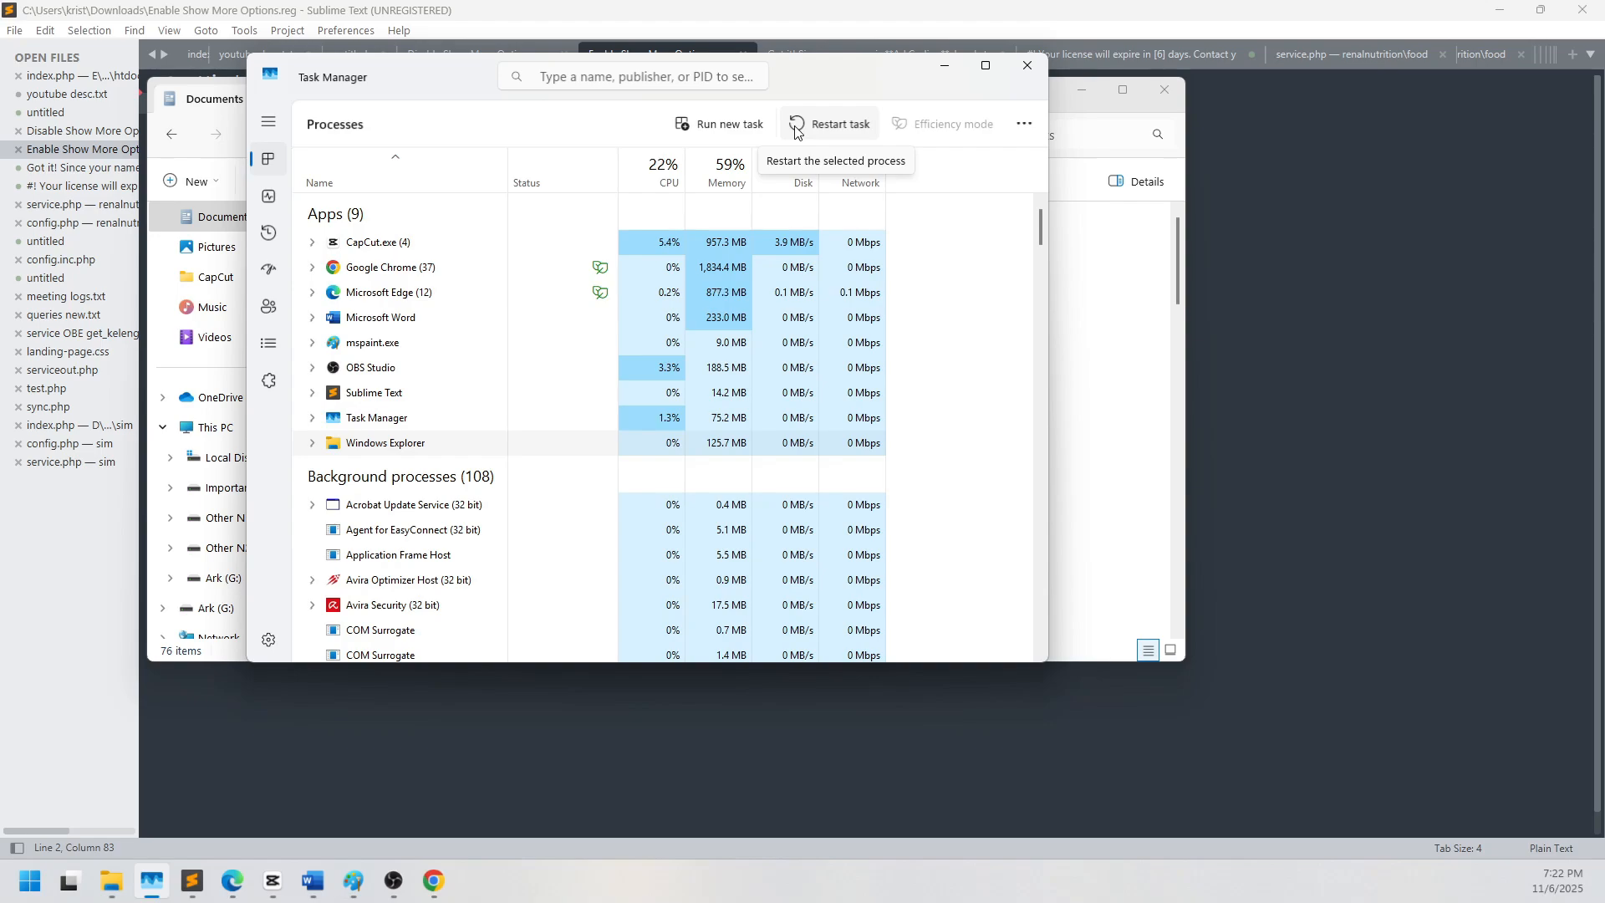
# End the explorer.exe process from Task Manager's detailed process list.
pyautogui.click(268, 342)
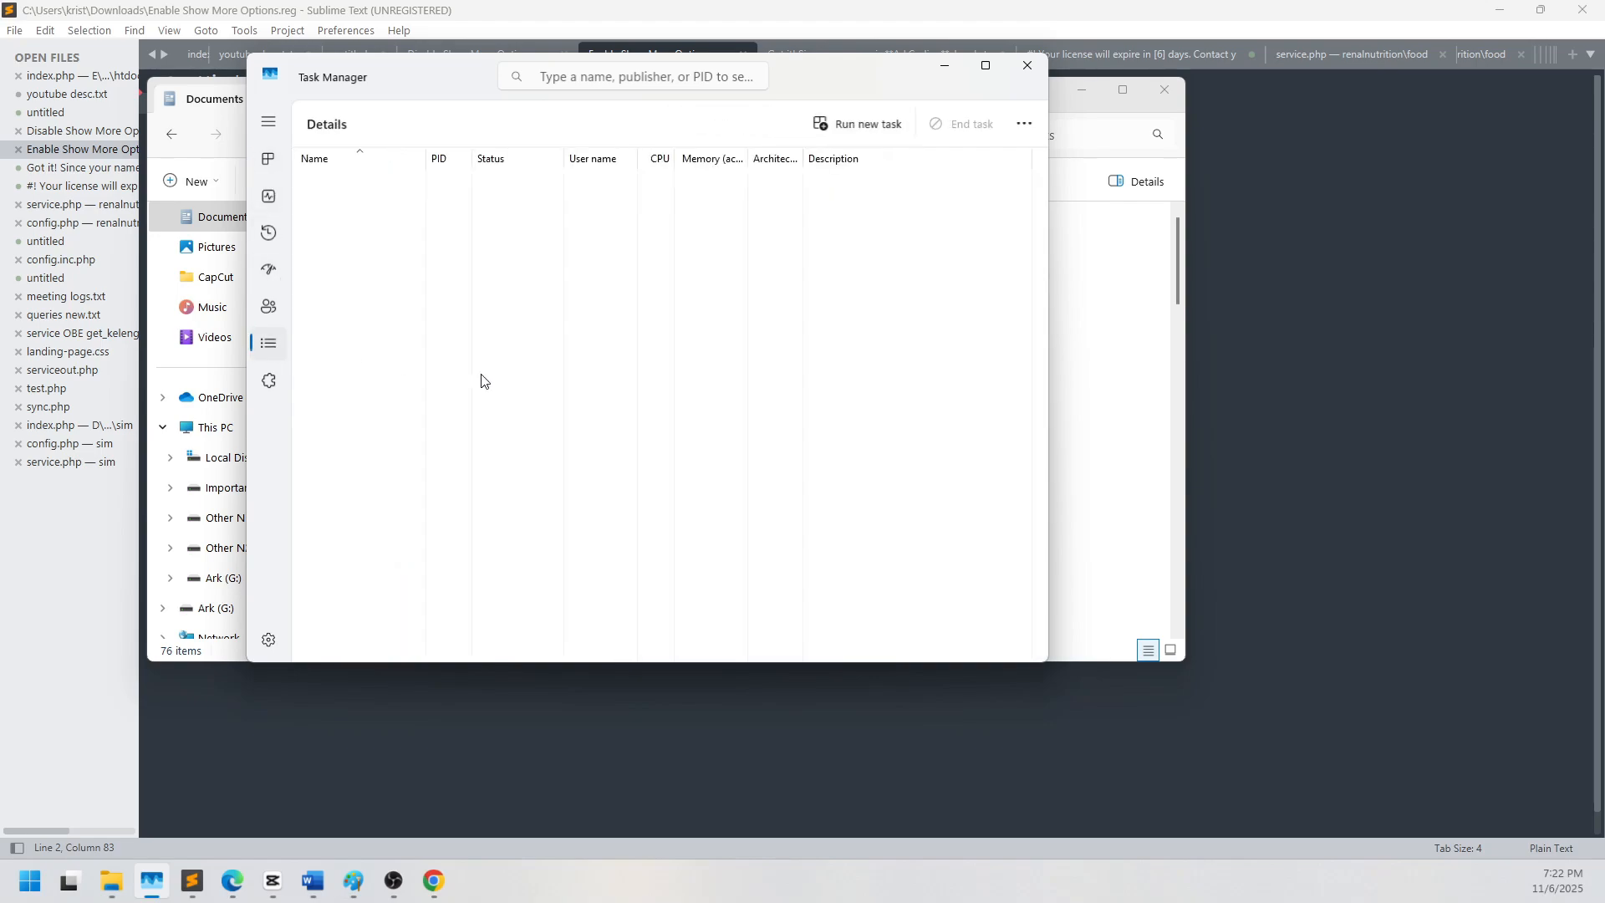
pyautogui.click(345, 418)
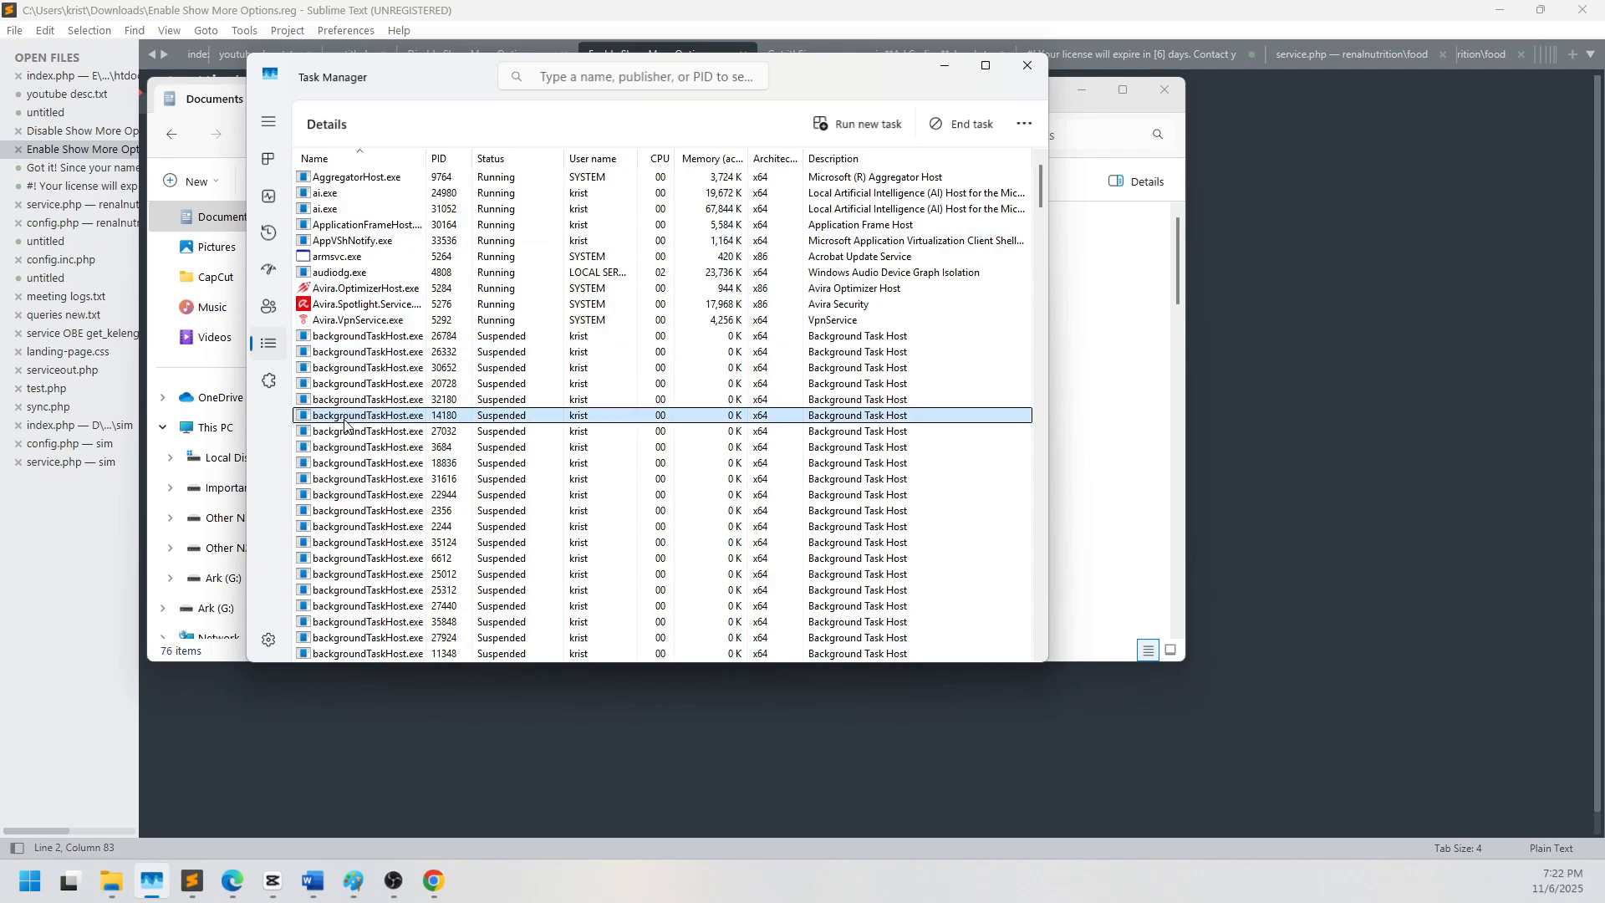
pyautogui.press('e')
pyautogui.press('x')
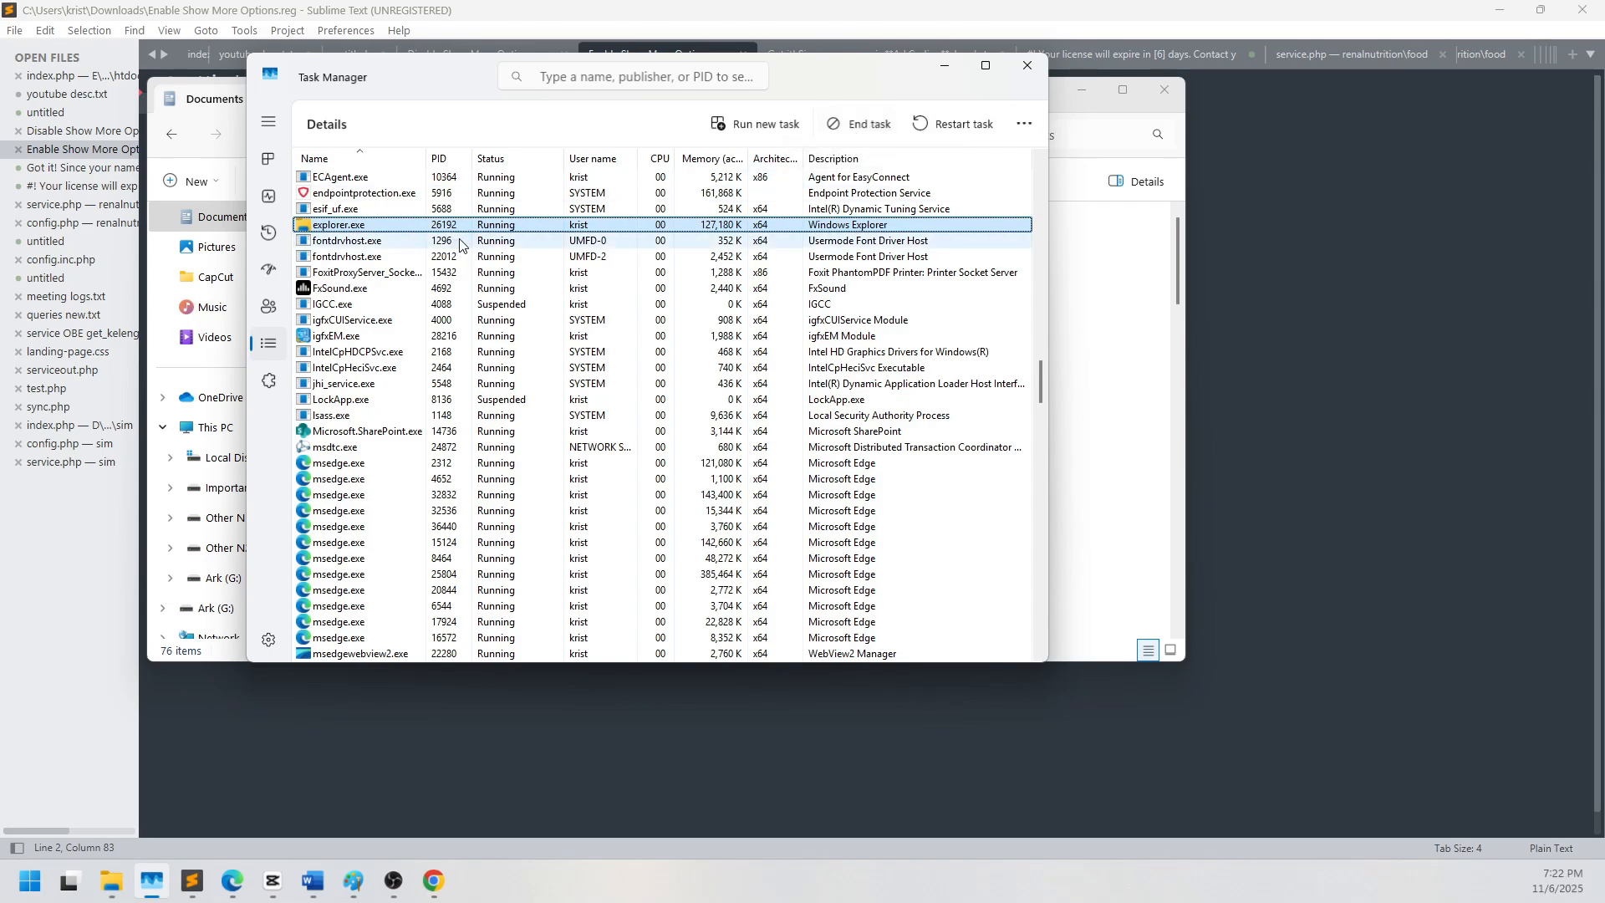
pyautogui.press('Delete')
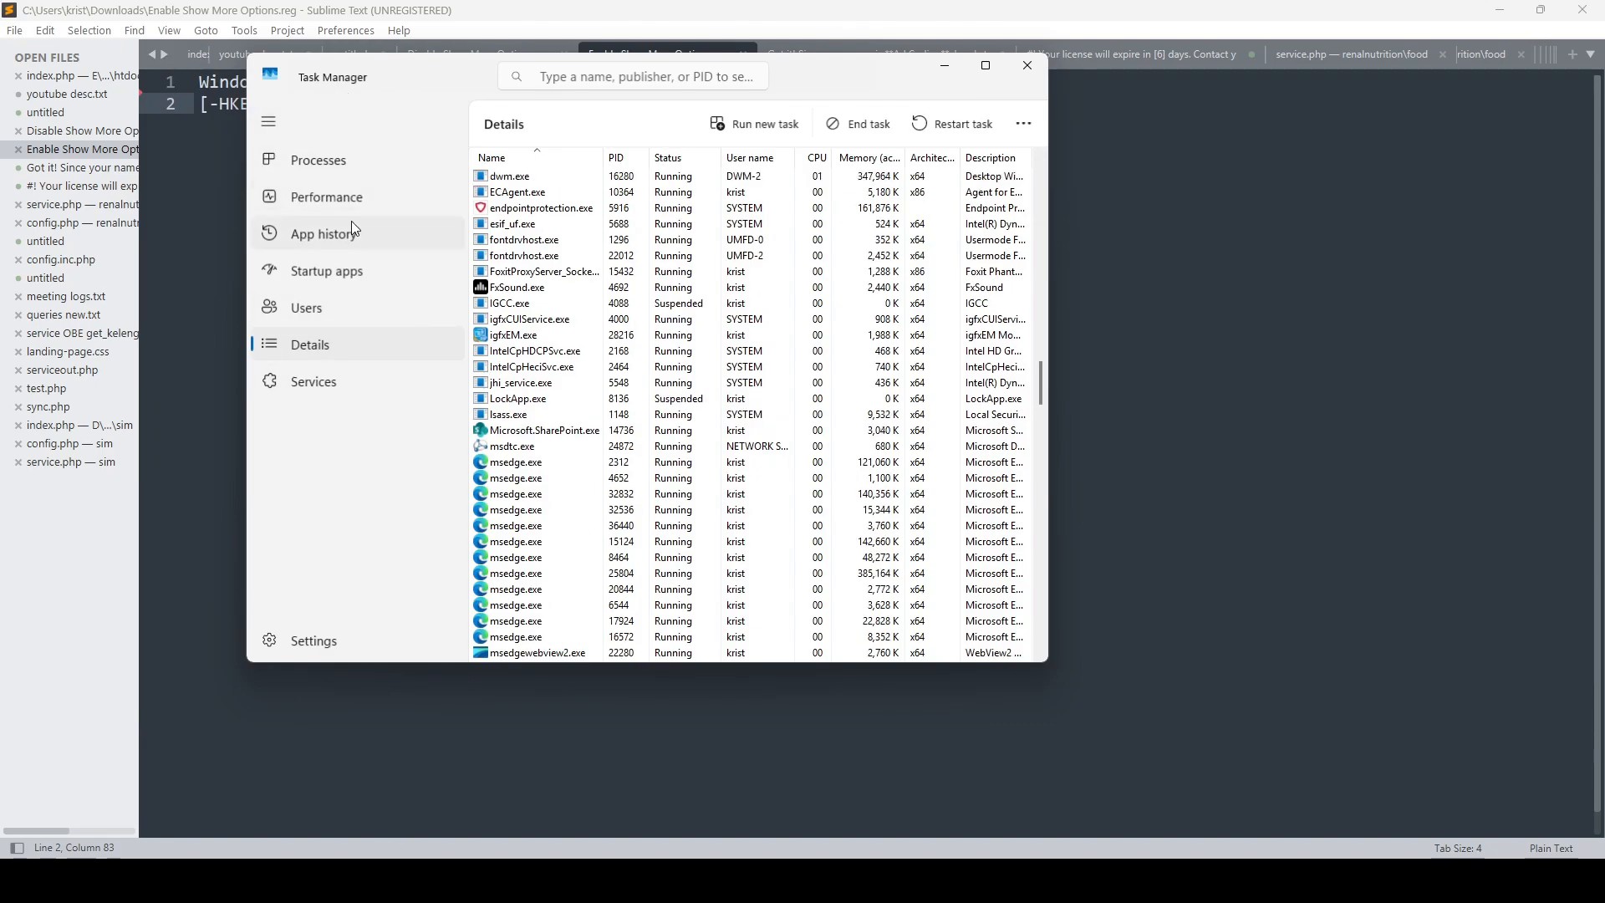
# Run a new task named explorer.exe to start Windows Explorer again.
pyautogui.click(784, 127)
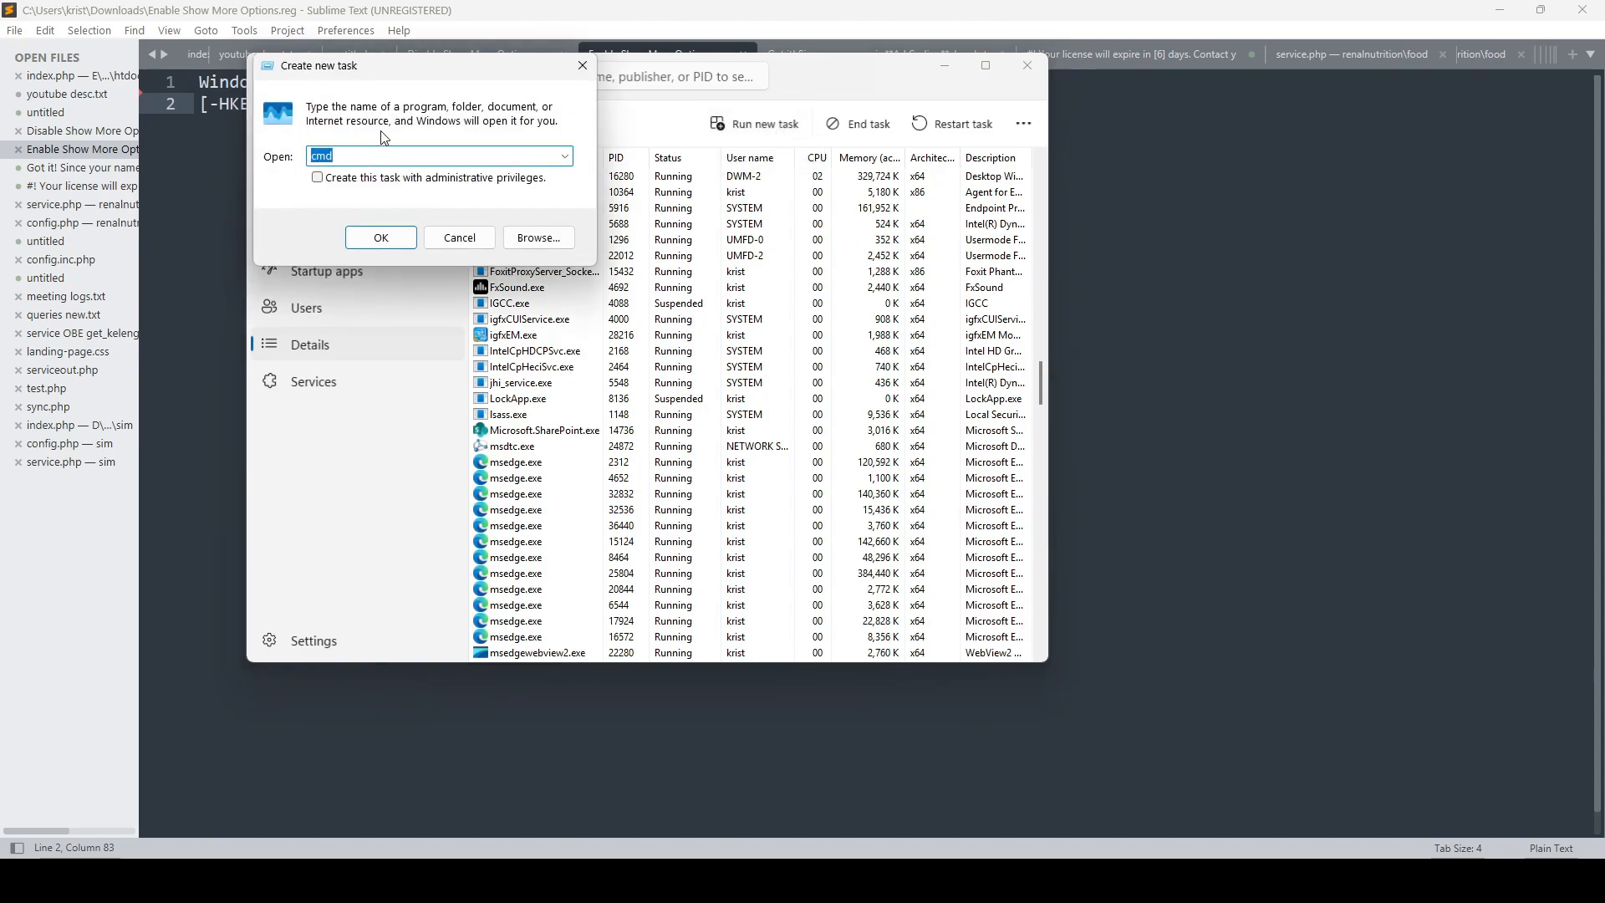
pyautogui.write('explorer')
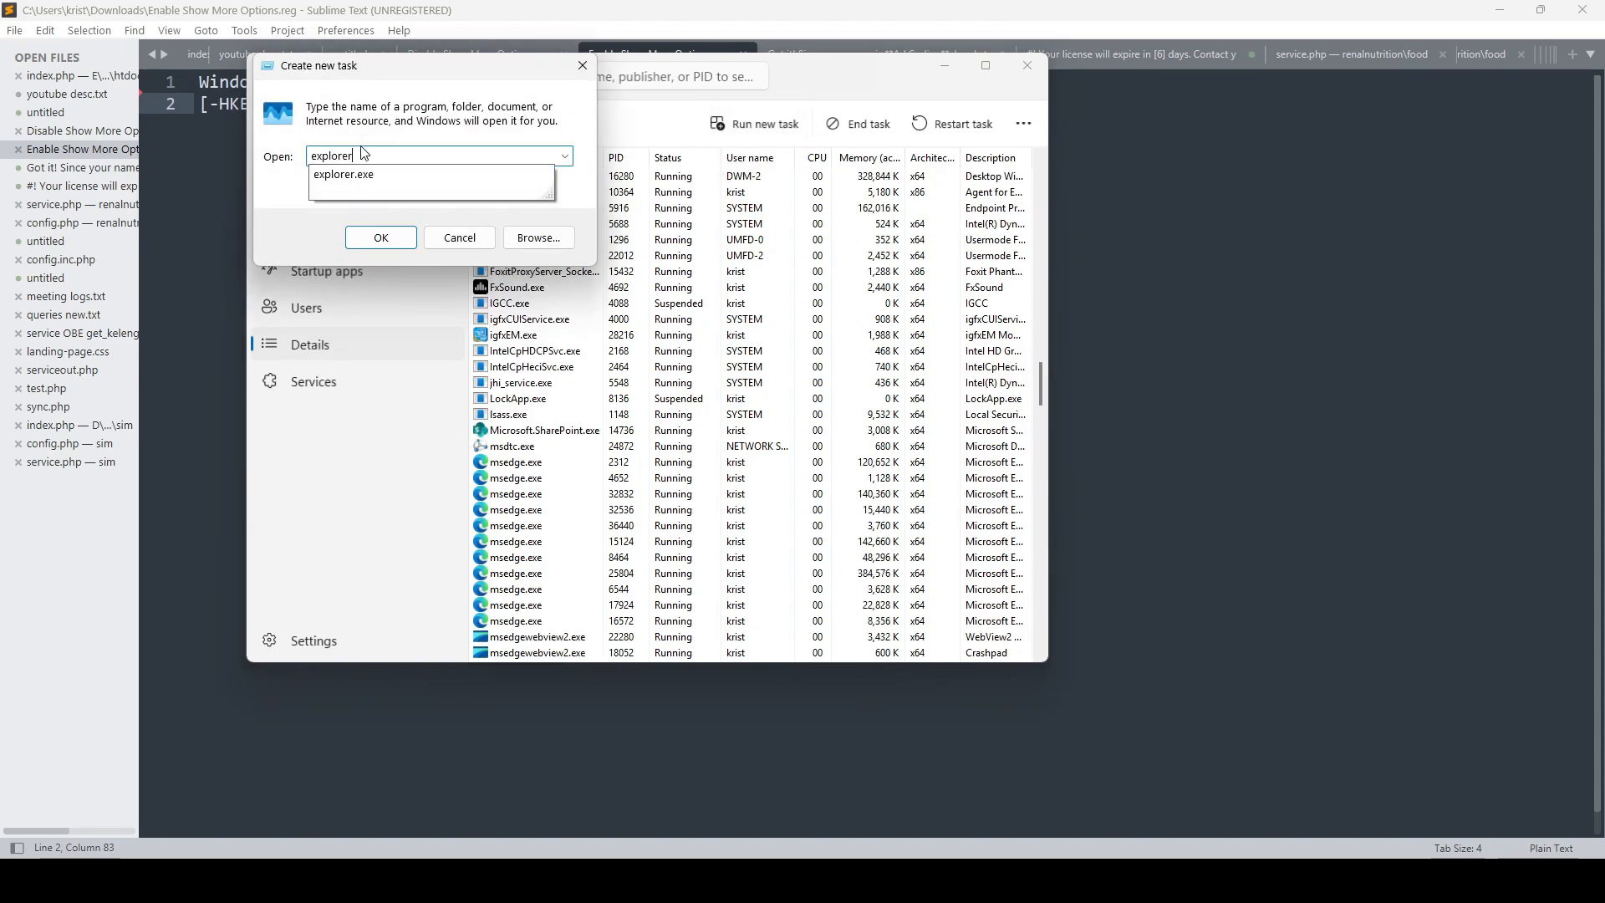
pyautogui.write('.exe')
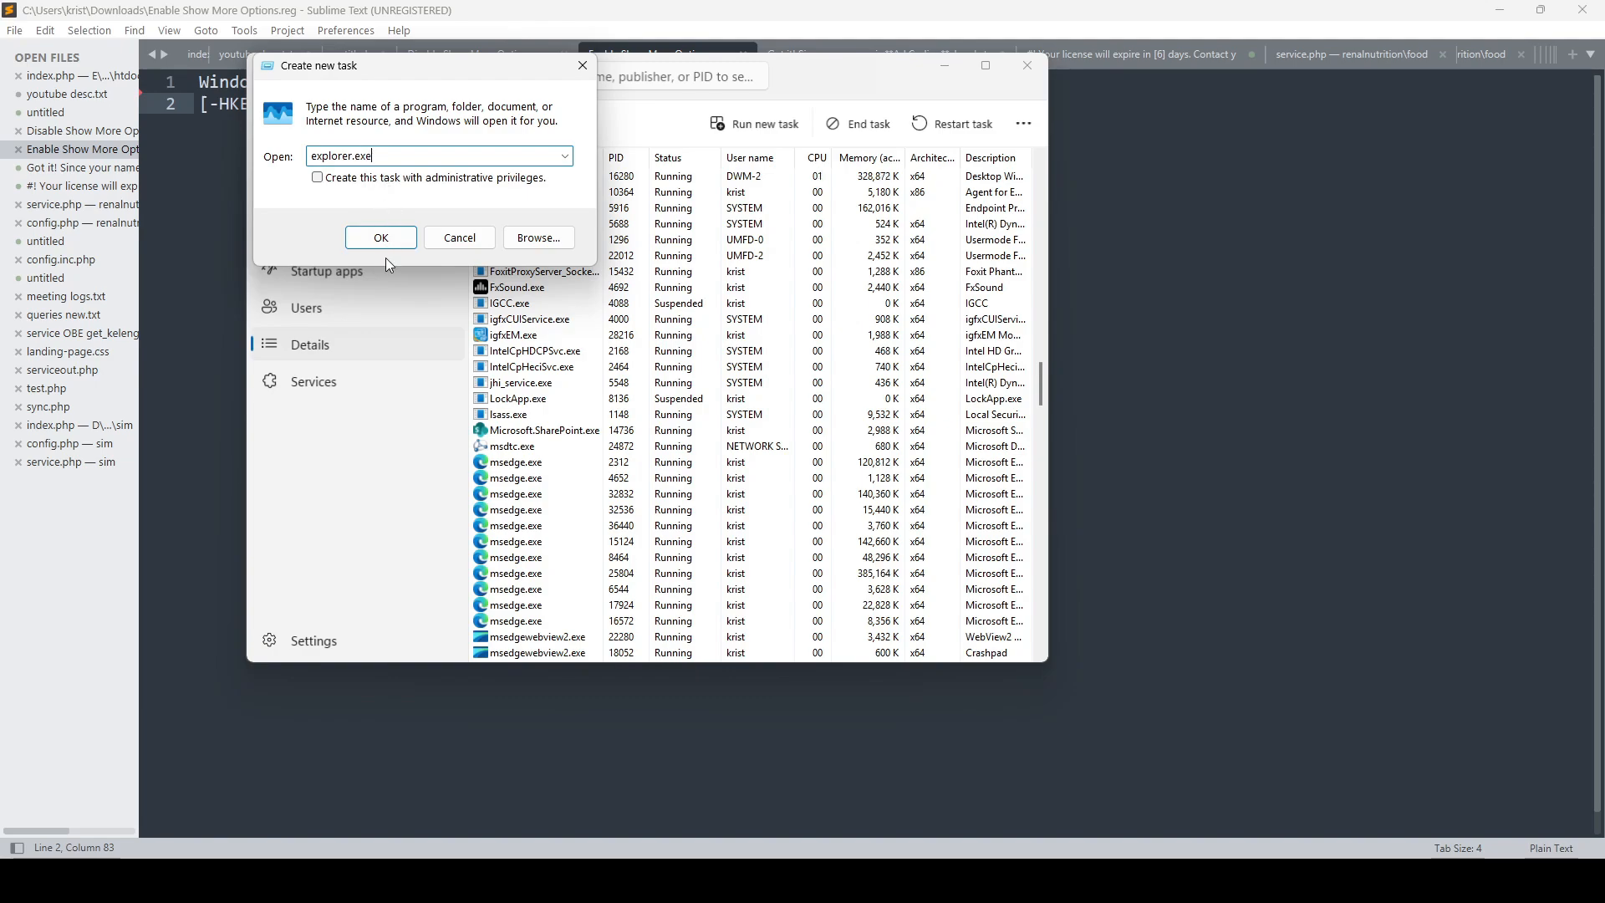
pyautogui.moveTo(387, 156); pyautogui.dragTo(224, 152)
pyautogui.click(398, 250)
# Close Task Manager, then switch to the ChatGPT page in Chrome and reset its zoom to 100%.
pyautogui.moveTo(87, 884)
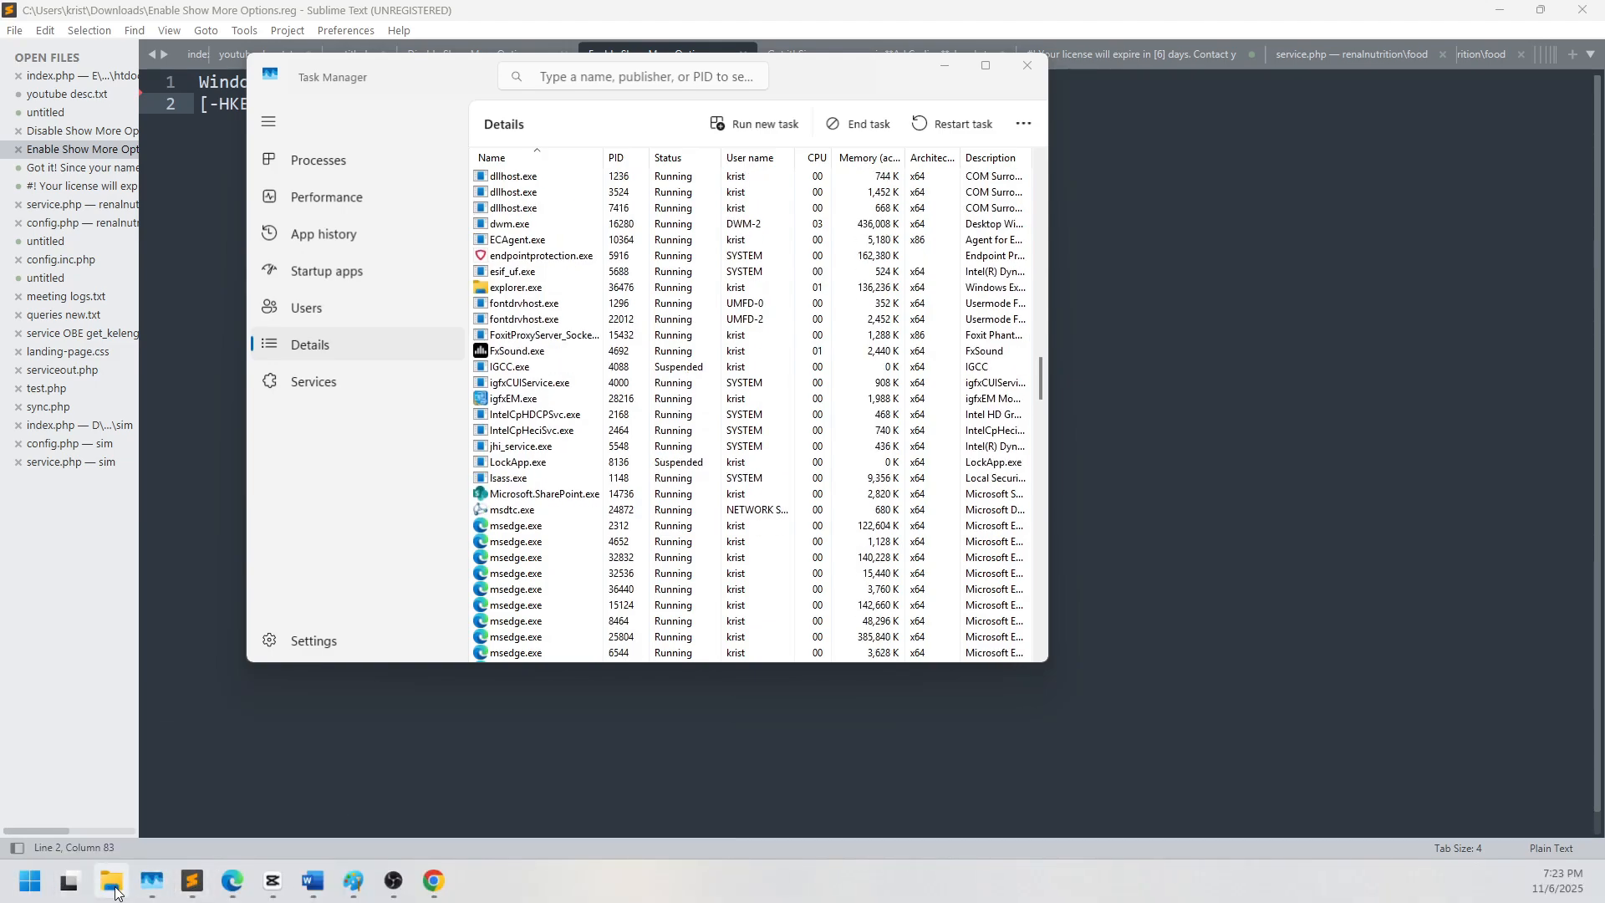
pyautogui.scroll(-1, 752, 589)
pyautogui.click(1027, 65)
pyautogui.hotkey('ctrl', '0')
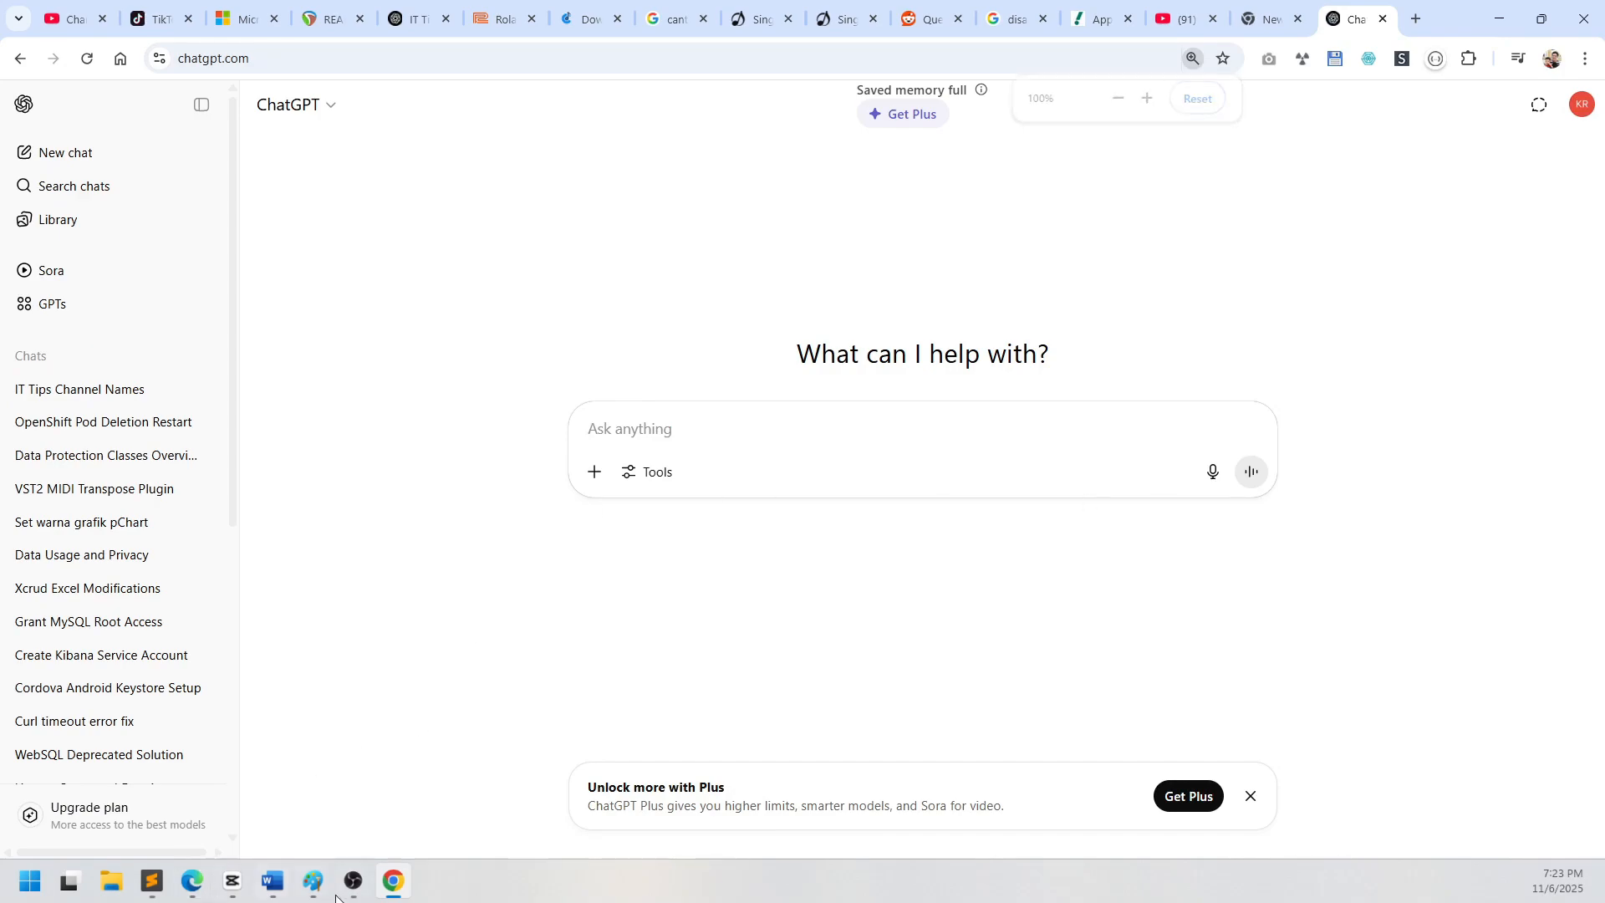
# Minimize Sublime Text and ask ChatGPT to "create a registry file to disable "show more options" on windows explorer".
pyautogui.click(152, 881)
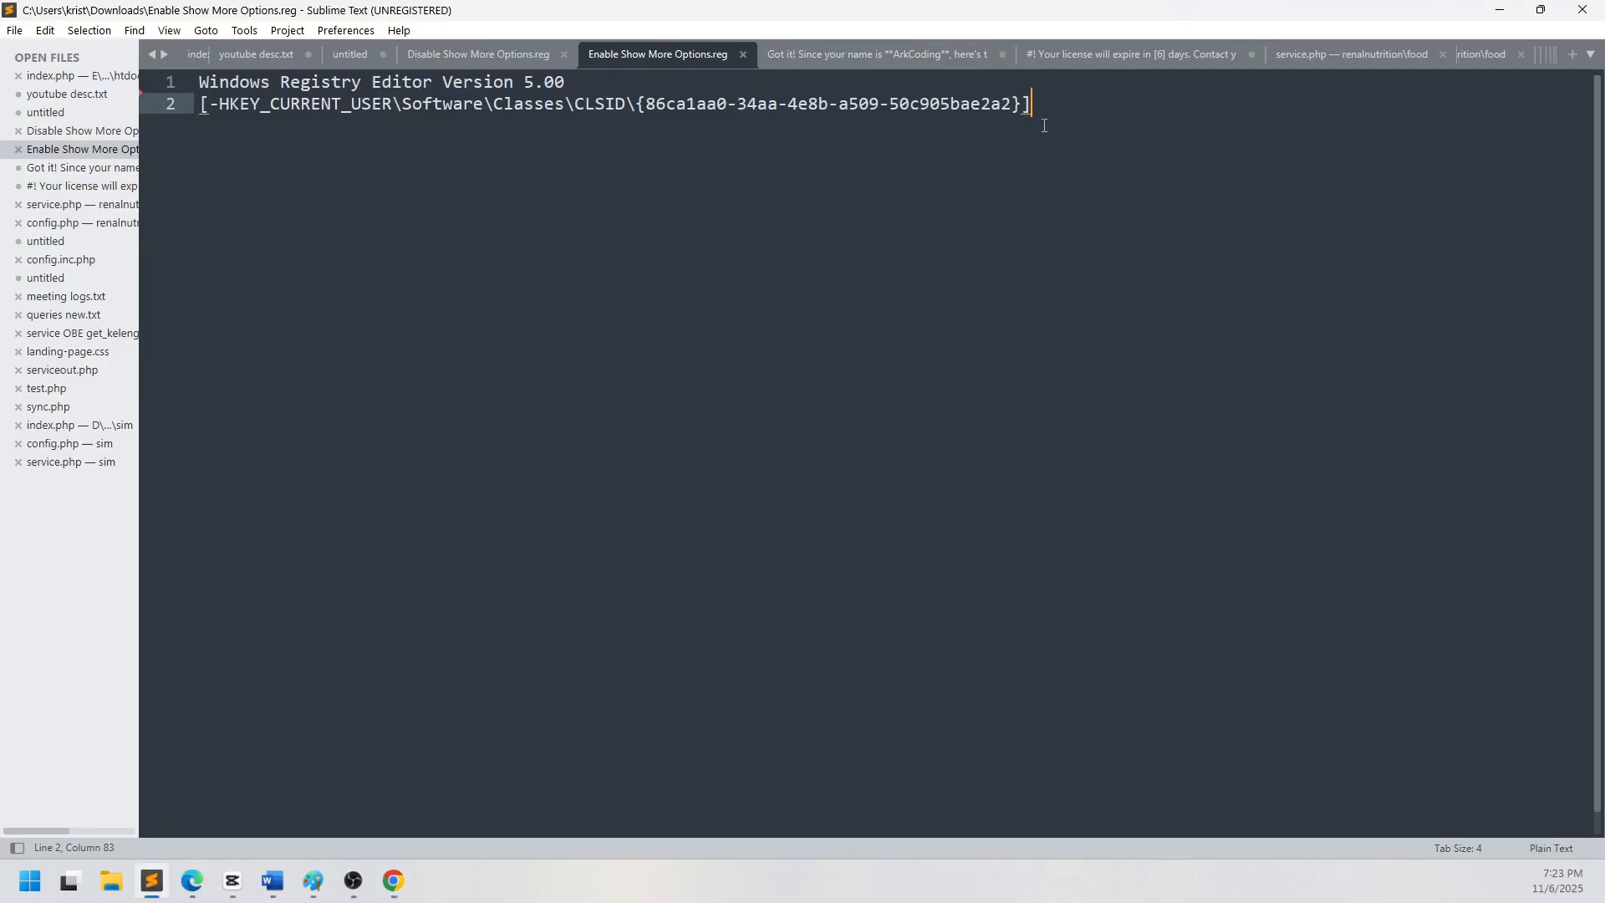
pyautogui.click(1496, 12)
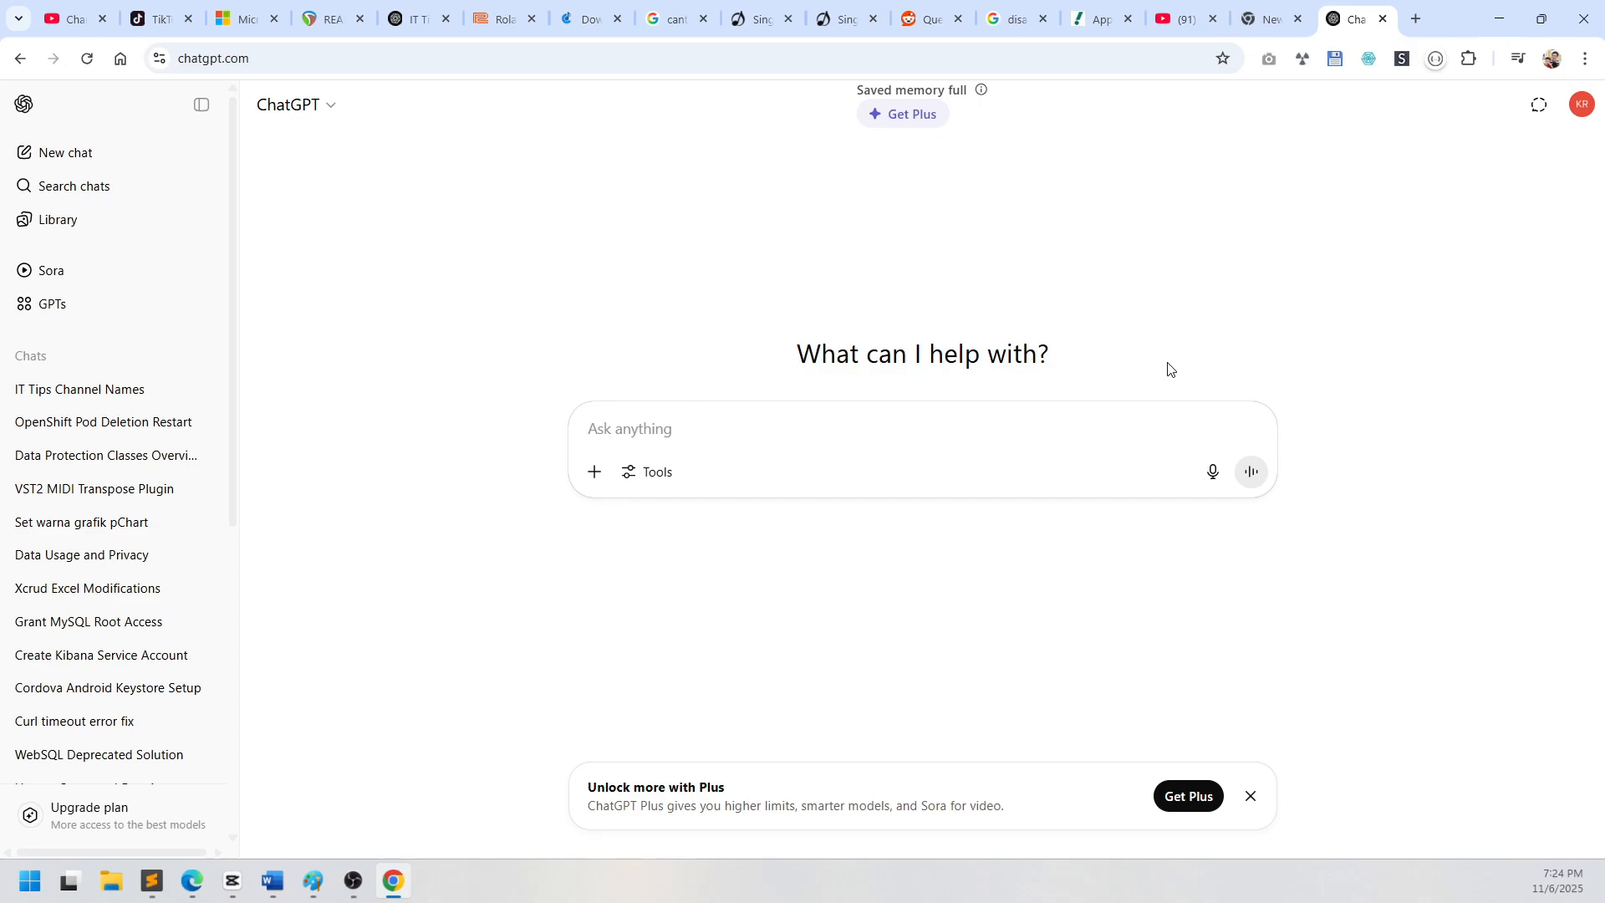
pyautogui.write('create a registry file to disable "show more options" on windows explorer')
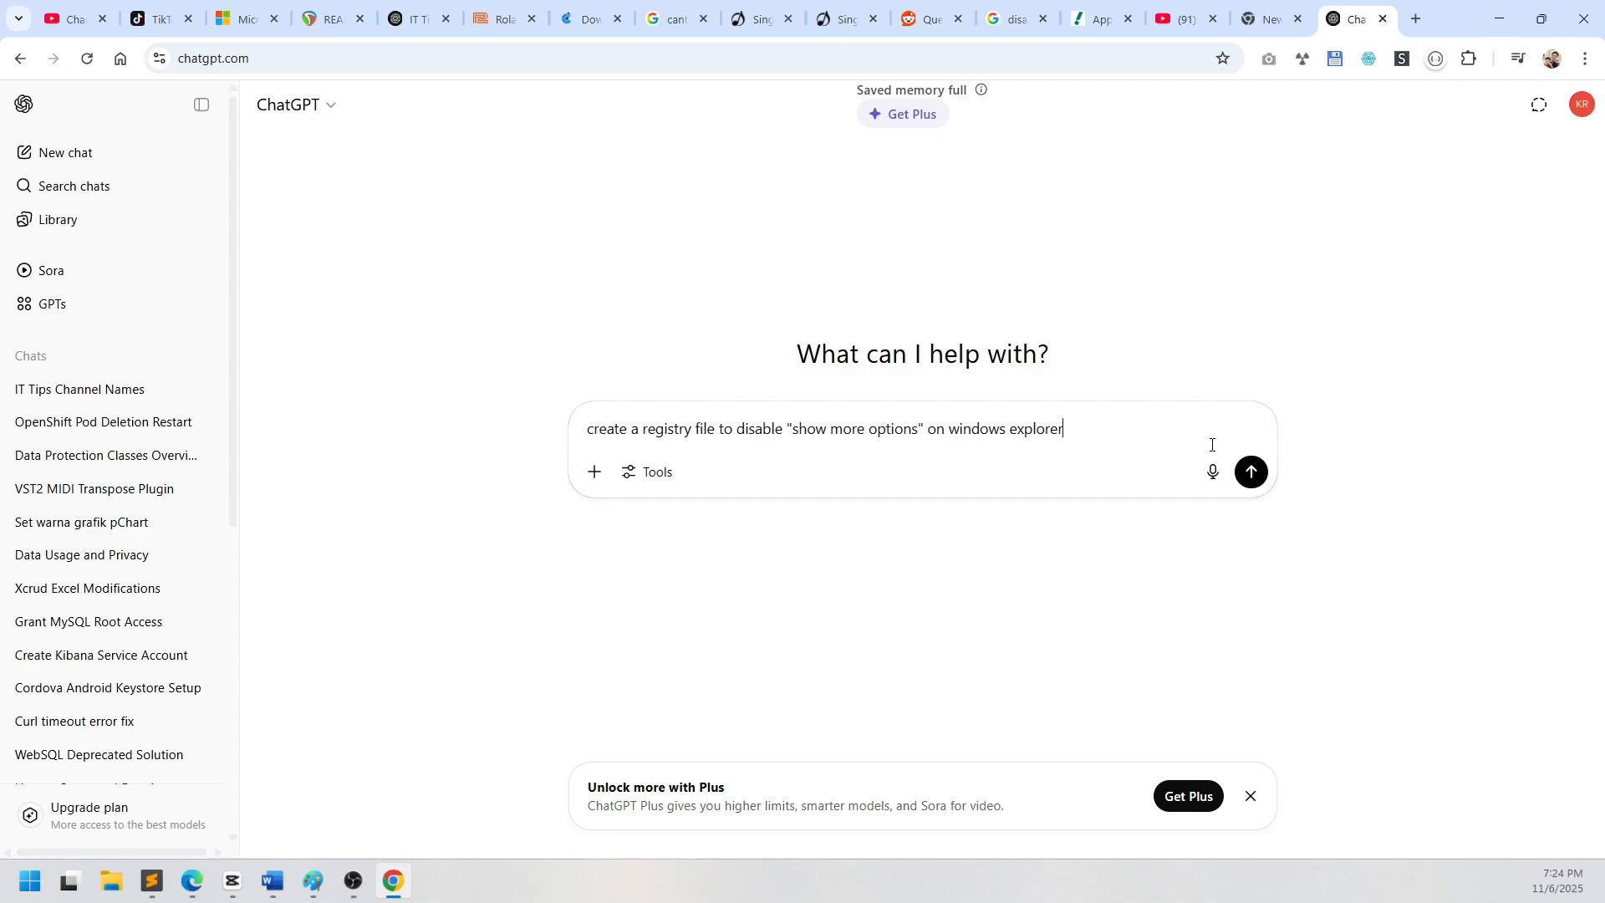
pyautogui.press('Return')
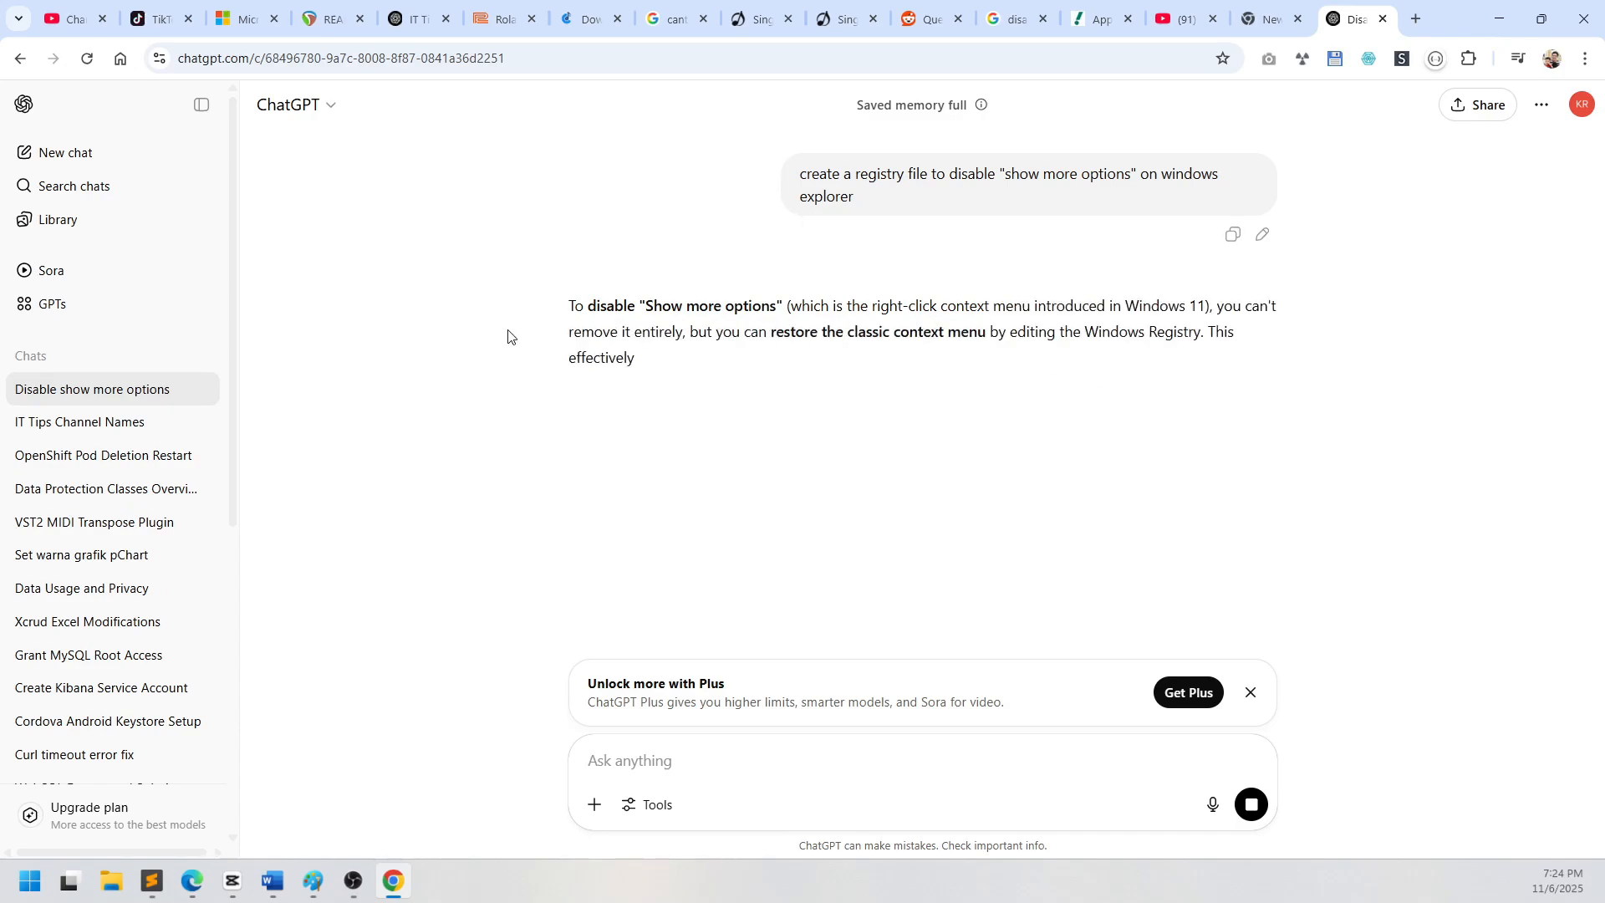
# Highlight the introduction of ChatGPT's answer and the submitted prompt to read them.
pyautogui.moveTo(561, 304); pyautogui.dragTo(1003, 369)
pyautogui.click(1376, 401)
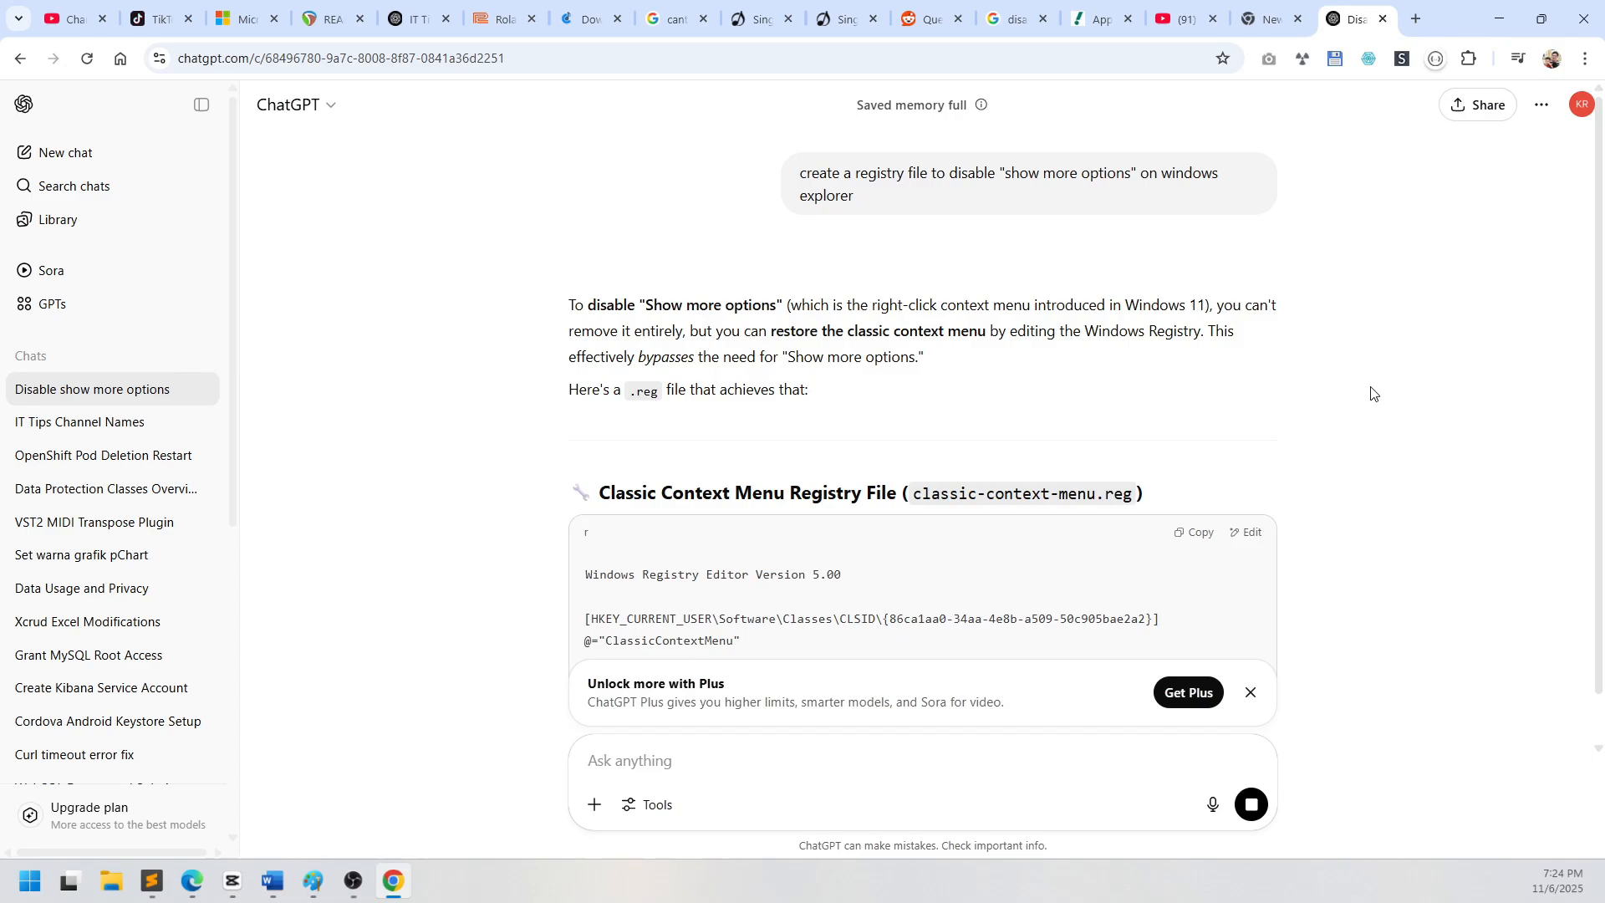
pyautogui.moveTo(852, 197); pyautogui.dragTo(795, 168)
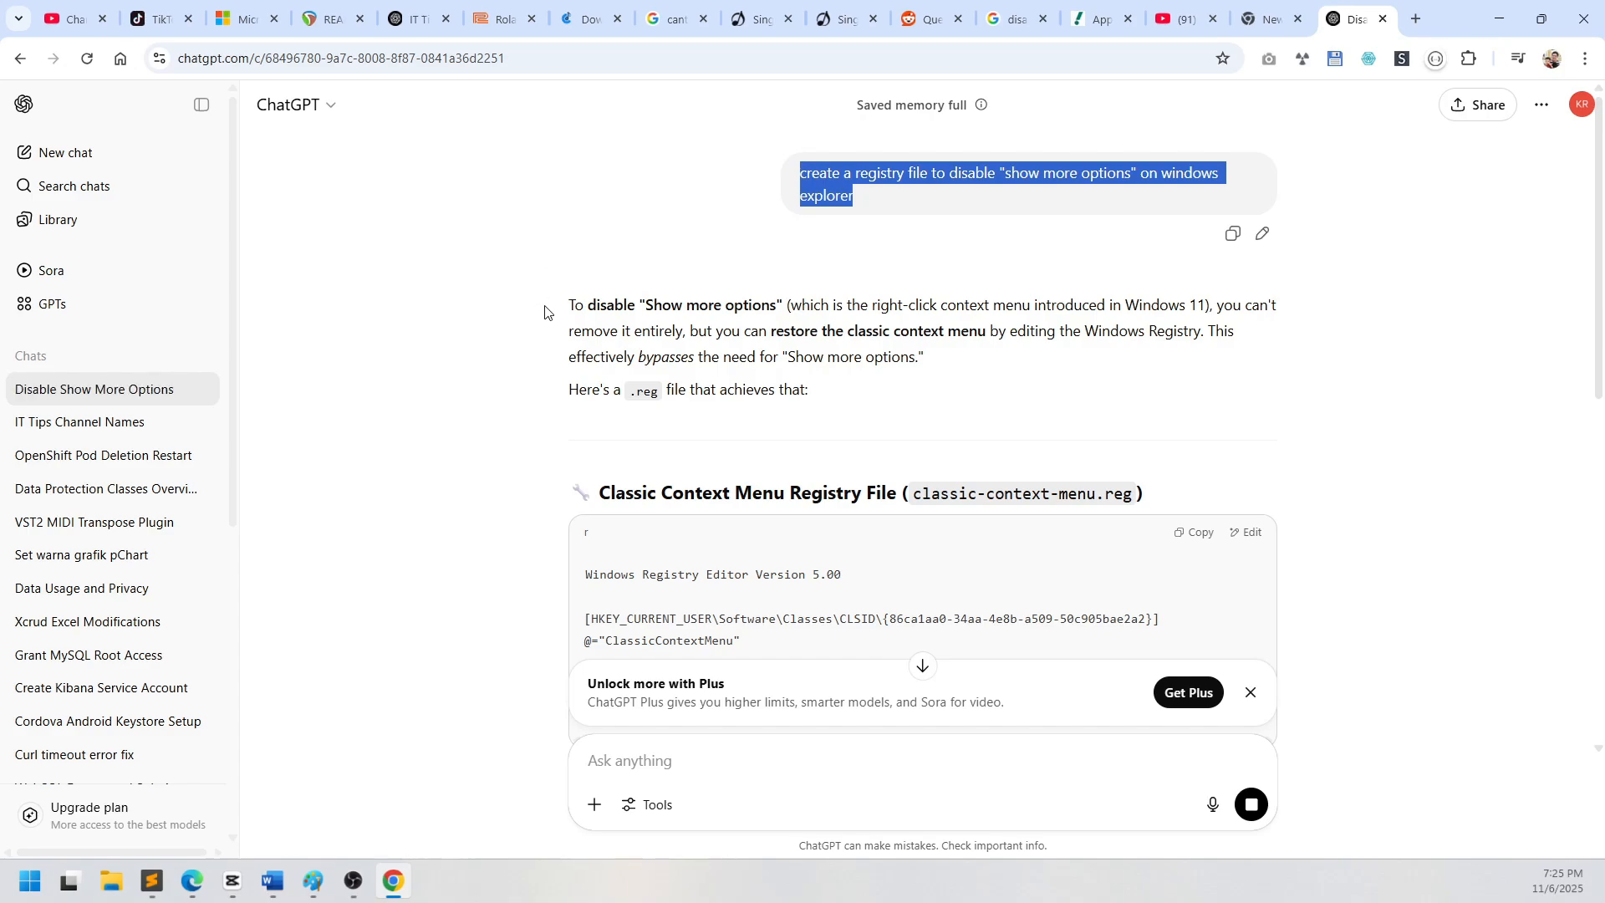
# Copy the classic-context-menu.reg code from ChatGPT's answer.
pyautogui.scroll(-1, 640, 304)
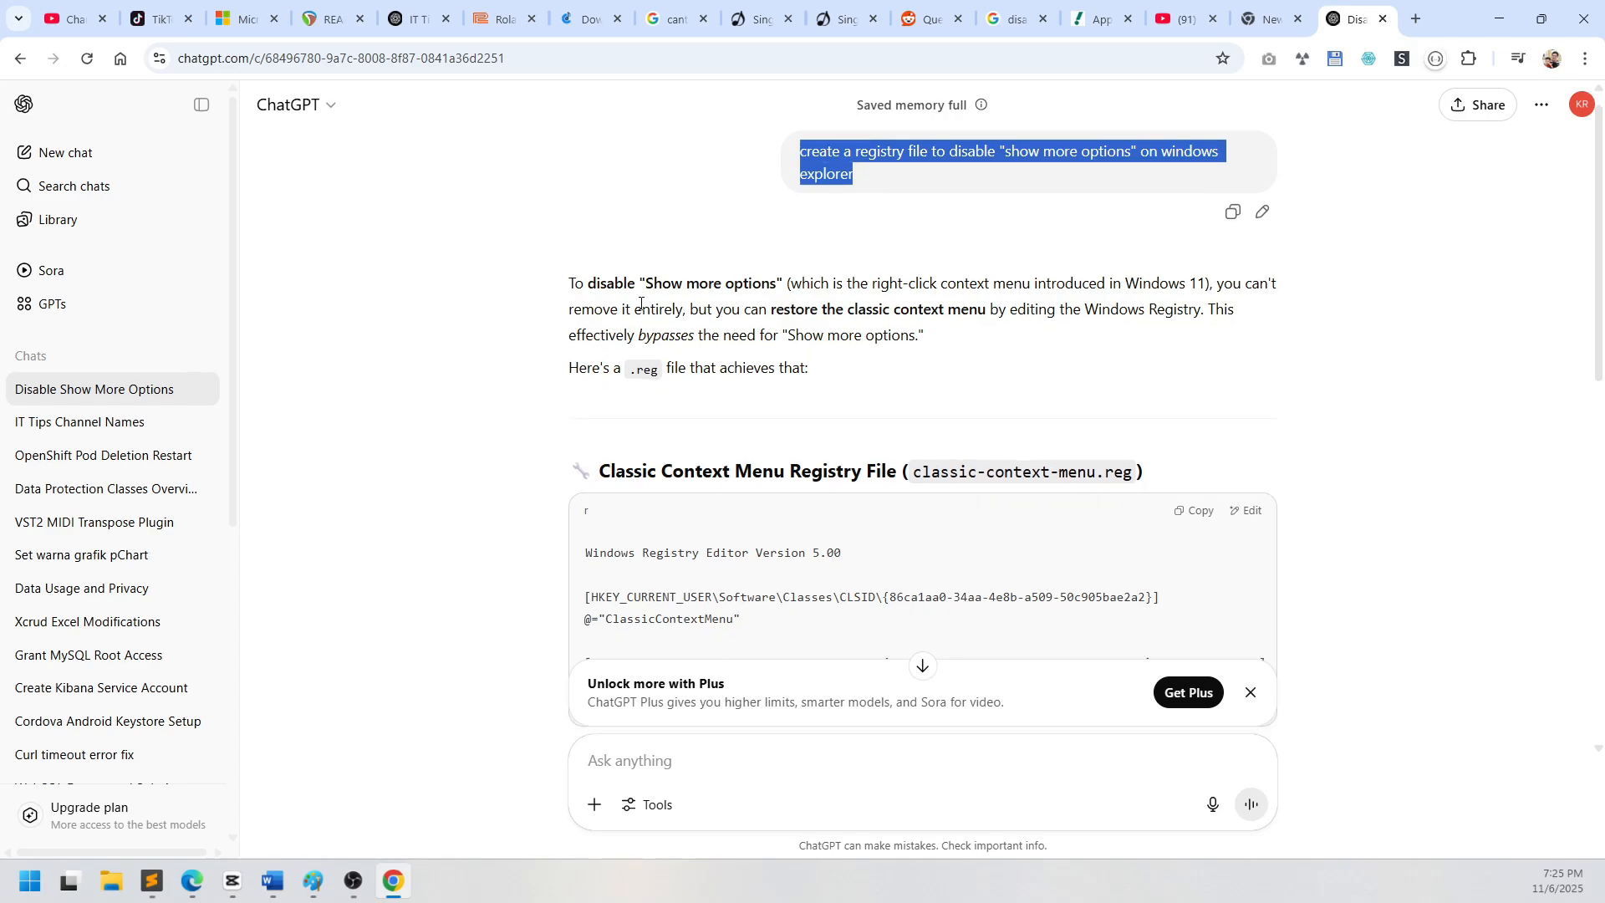
pyautogui.scroll(-3, 640, 303)
pyautogui.moveTo(585, 294); pyautogui.dragTo(618, 433)
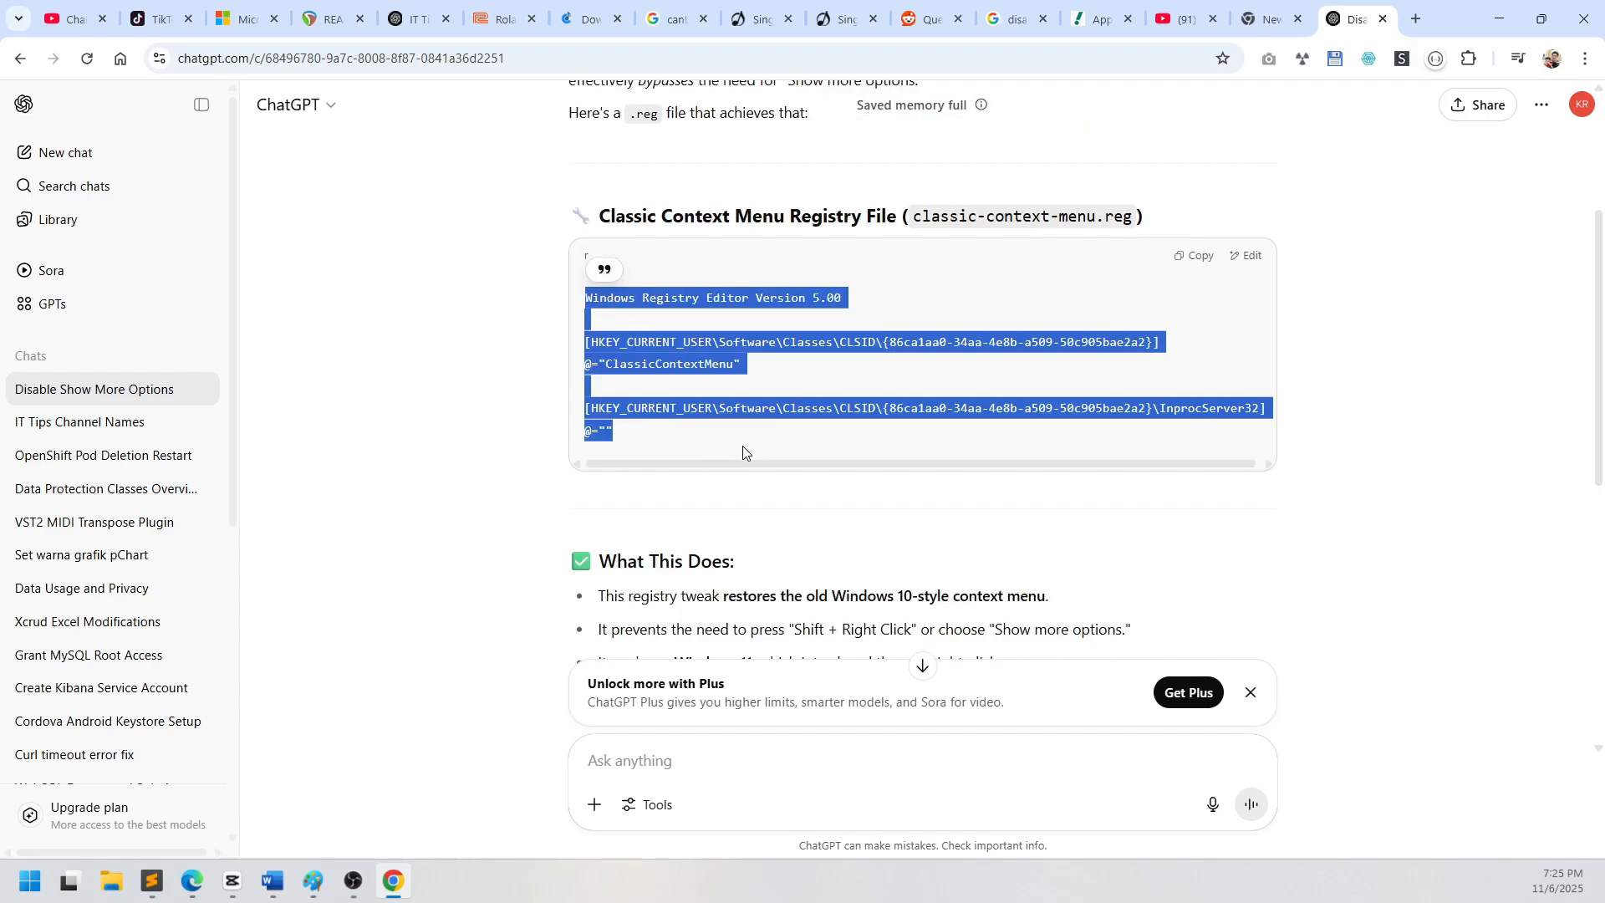
pyautogui.click(1193, 261)
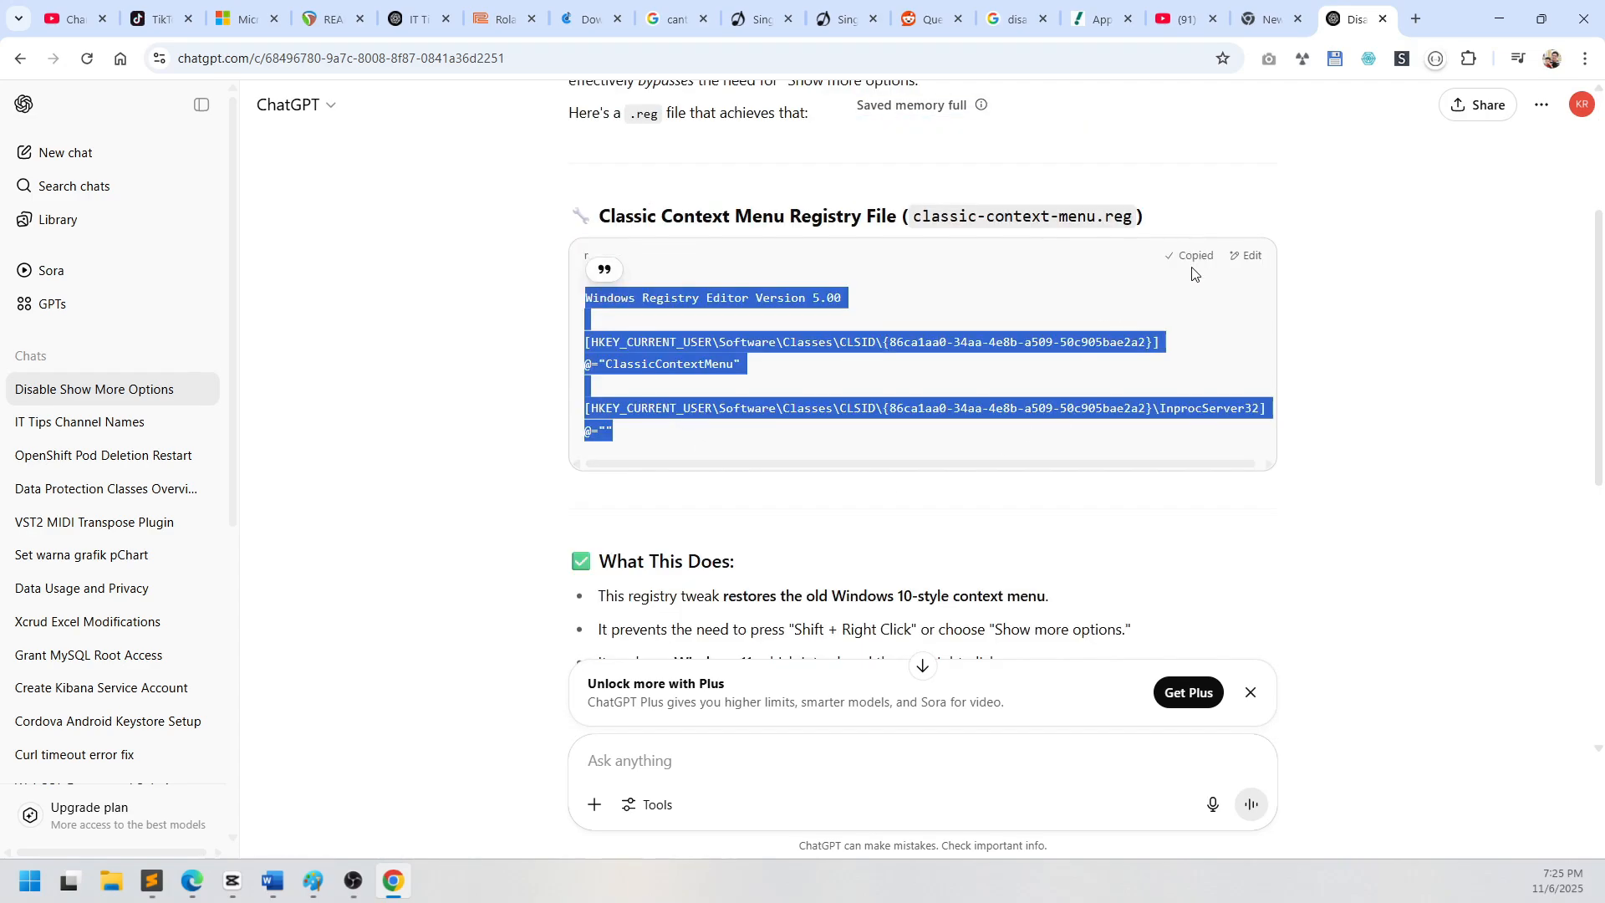
pyautogui.click(836, 443)
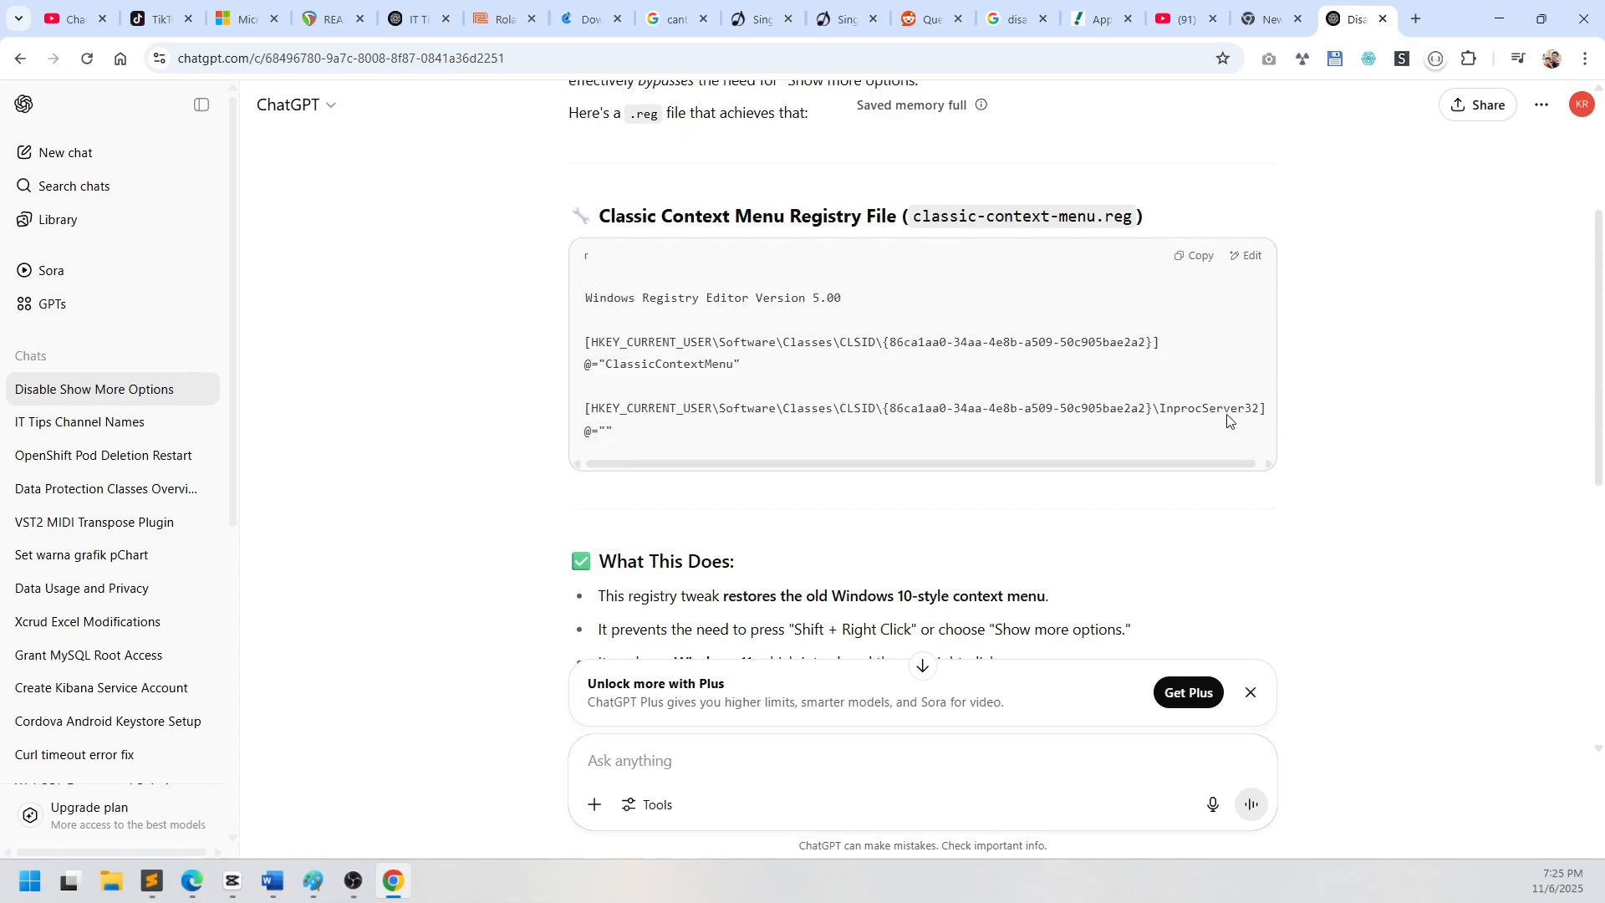
pyautogui.hscroll(1, 919, 426)
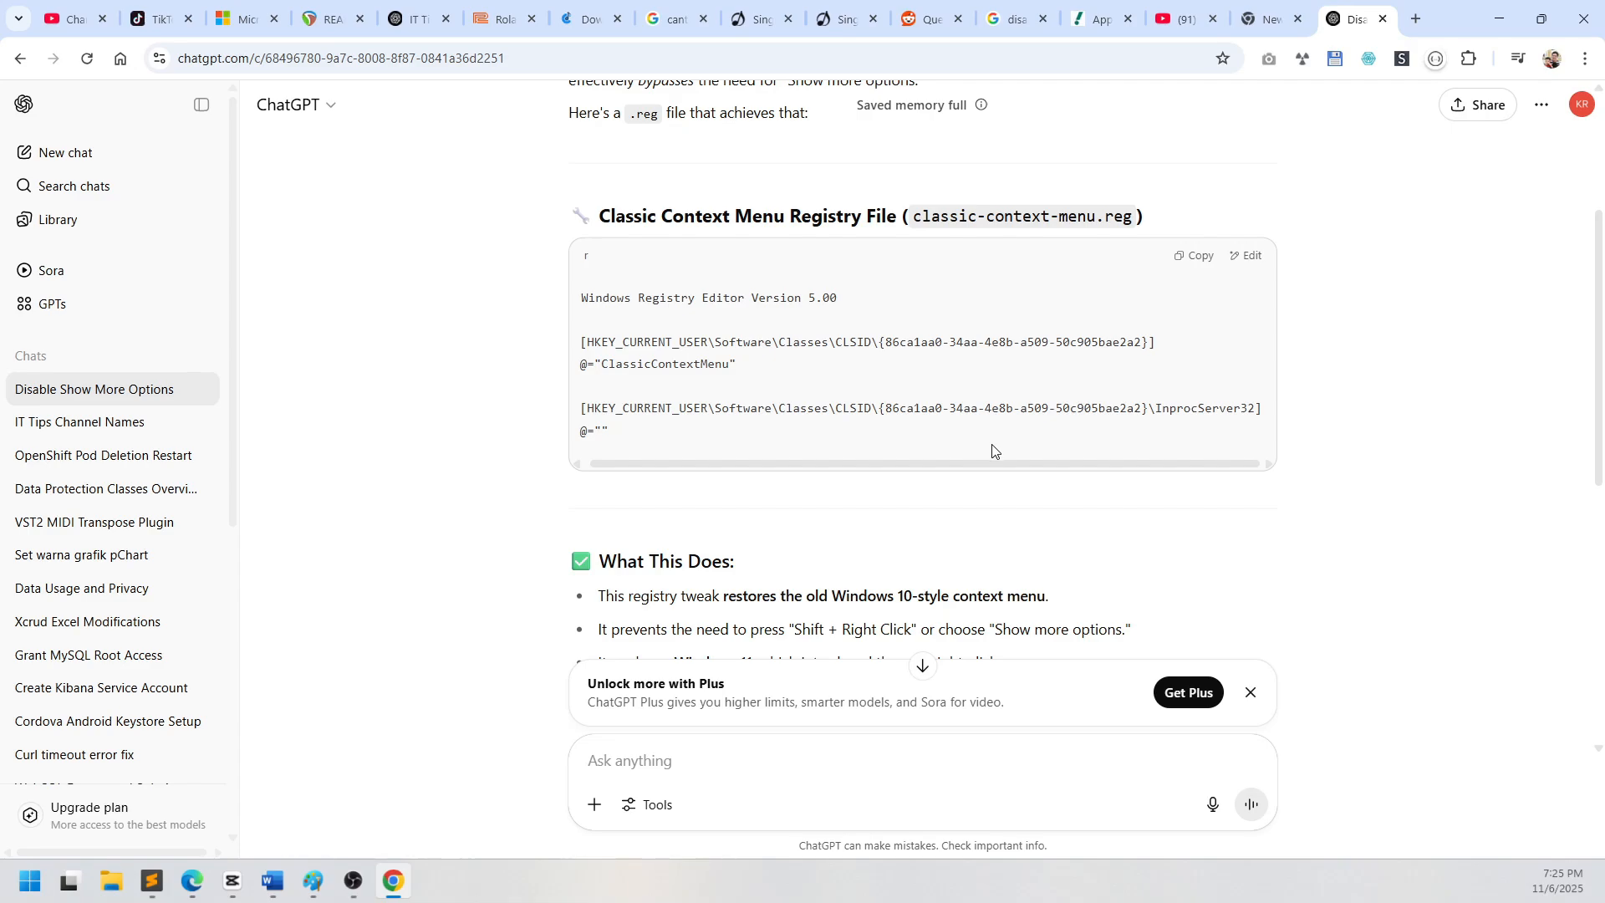
pyautogui.moveTo(639, 424); pyautogui.dragTo(582, 294)
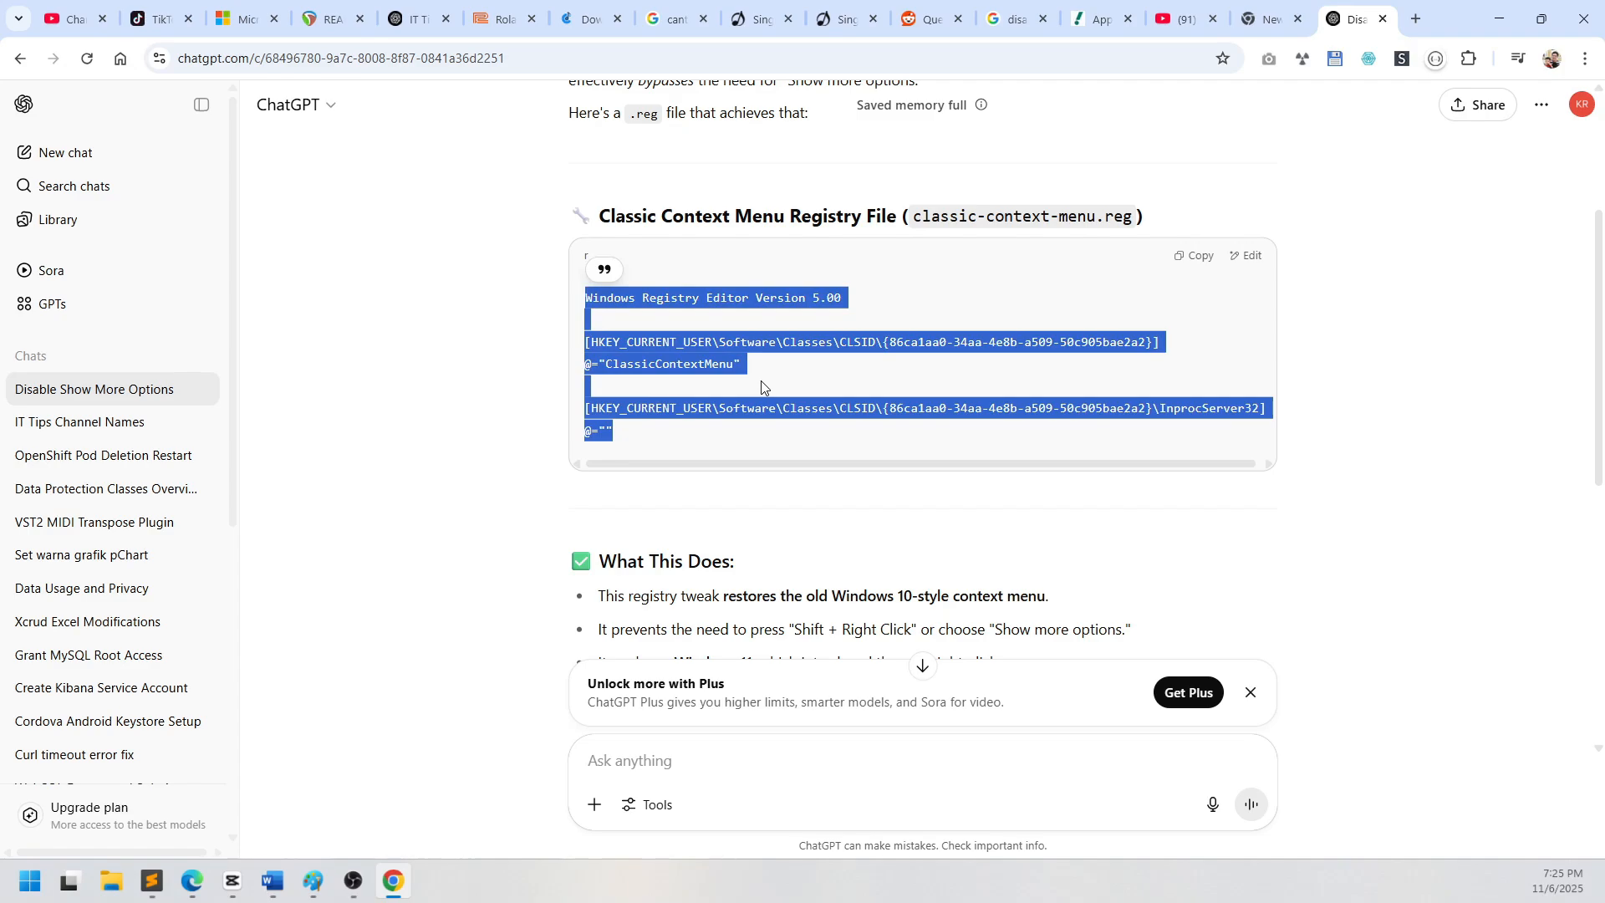
# Switch to Sublime Text, replace the whole content of Disable Show More Options.reg with the copied code and save it.
pyautogui.hotkey('alt', 'Tab')
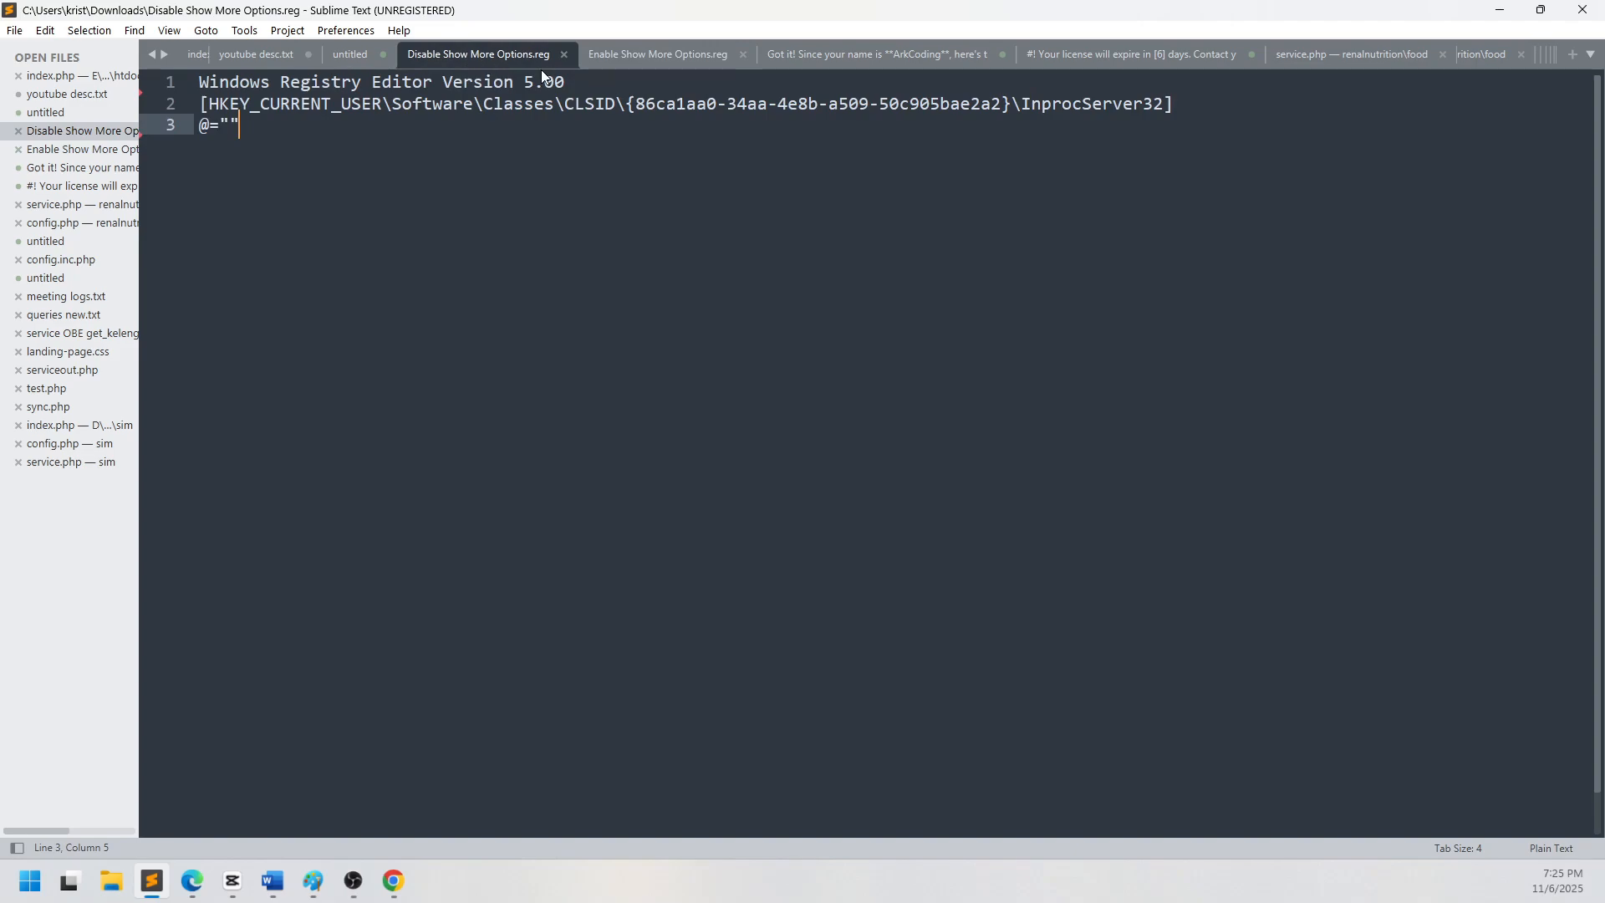
pyautogui.hotkey('ctrl', 'a')
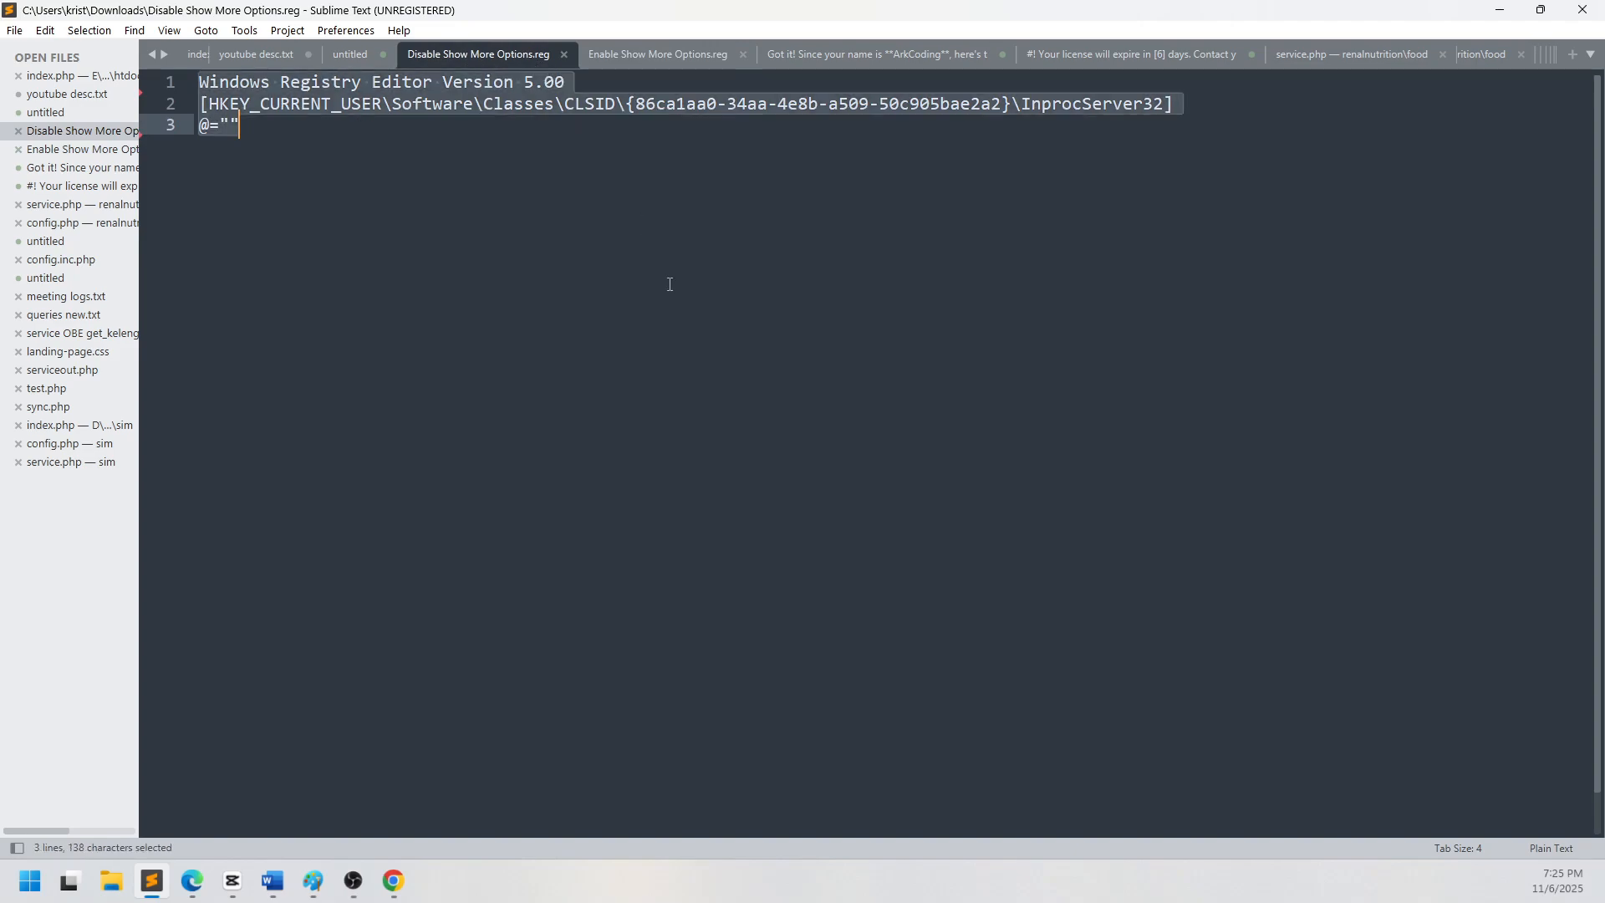
pyautogui.hotkey('ctrl', 'v')
pyautogui.hotkey('ctrl', 's')
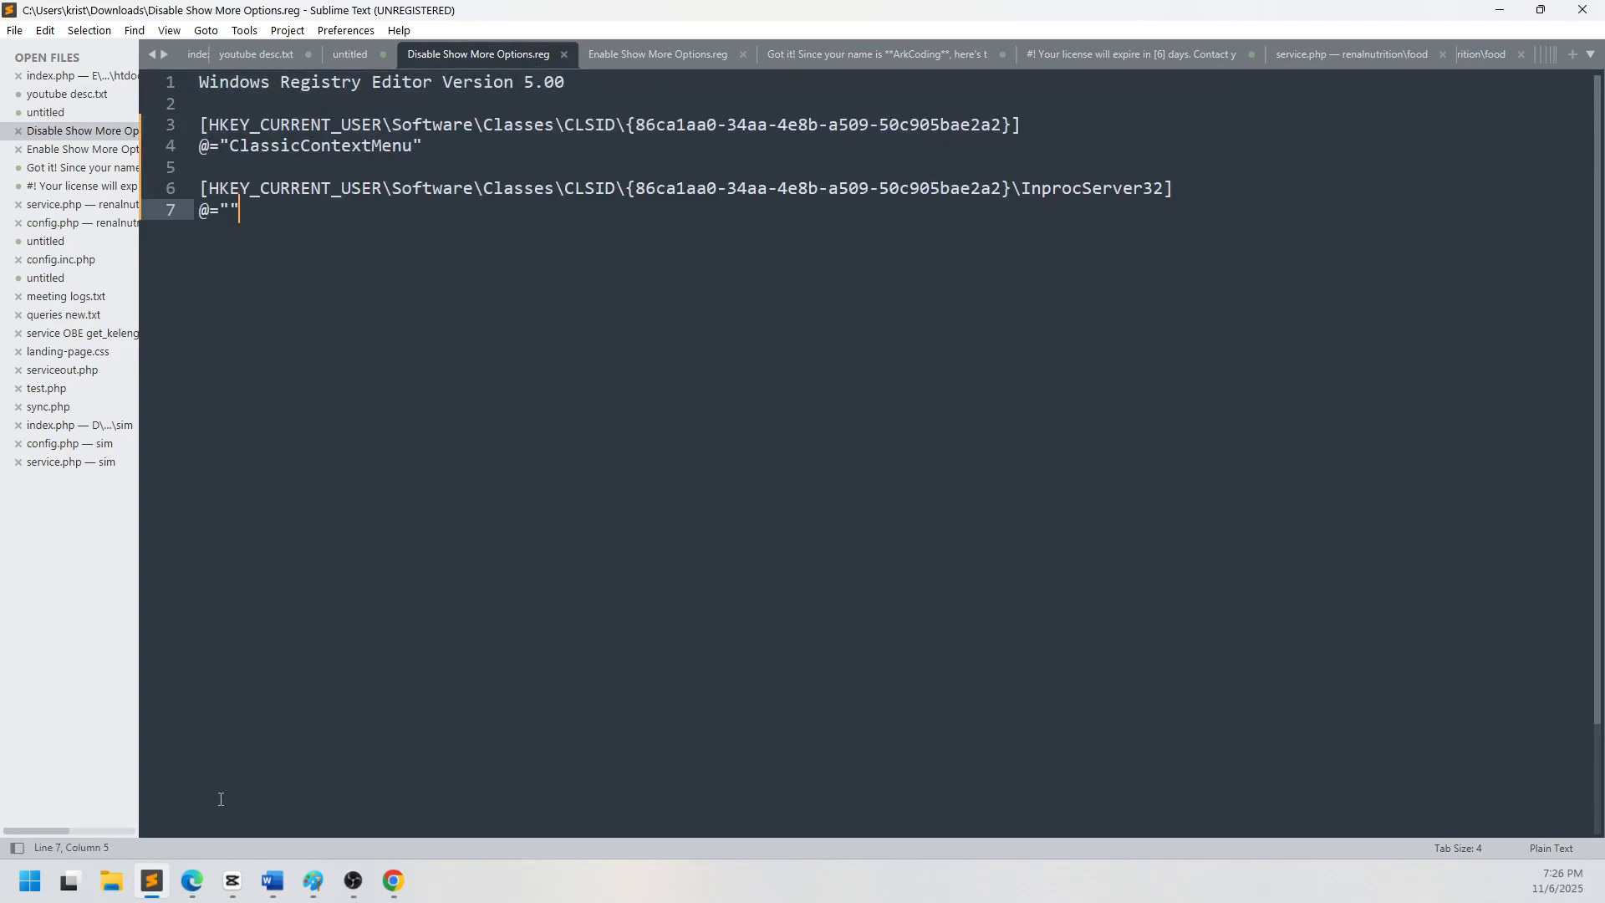
# Open the Downloads folder in File Explorer and select Disable Show More Options.reg.
pyautogui.click(121, 880)
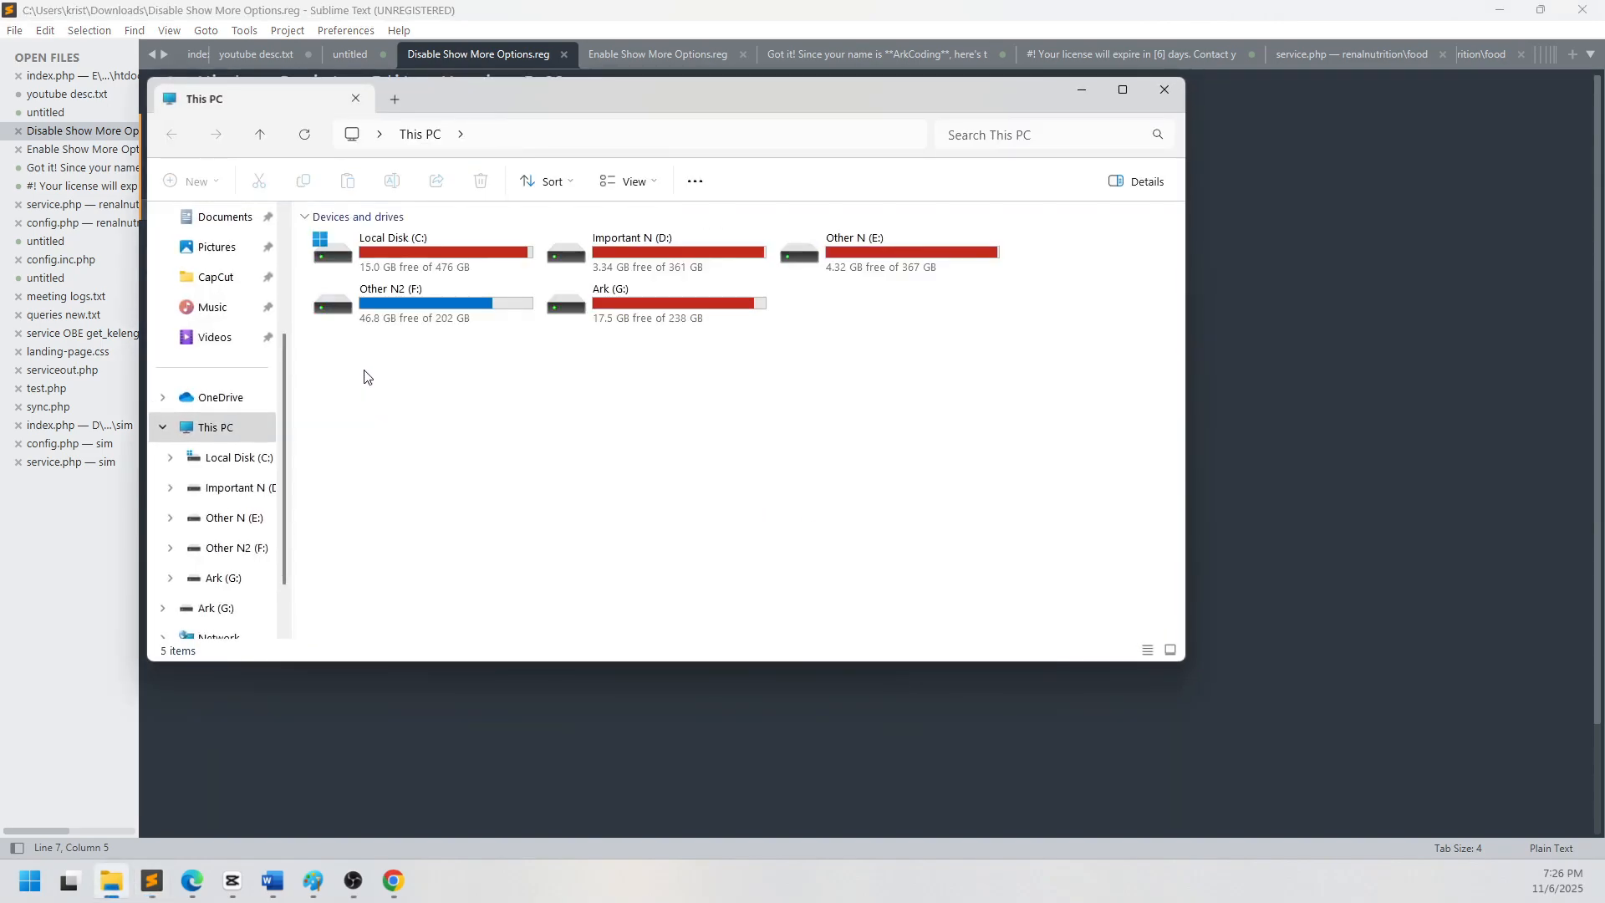
pyautogui.scroll(3, 237, 251)
pyautogui.click(238, 372)
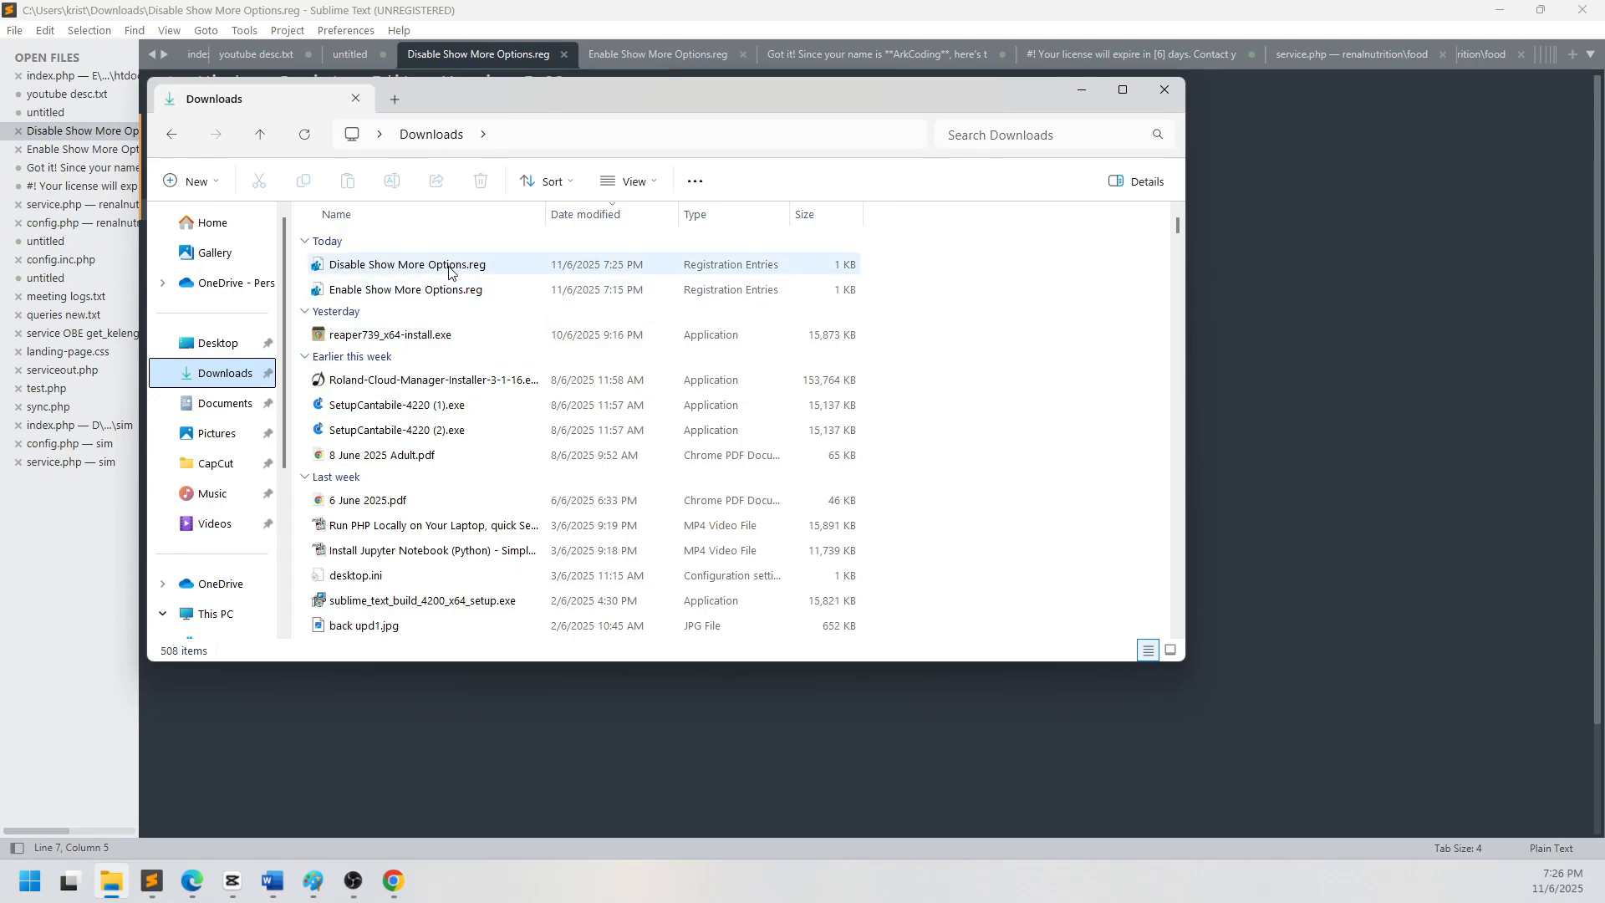
pyautogui.click(449, 269)
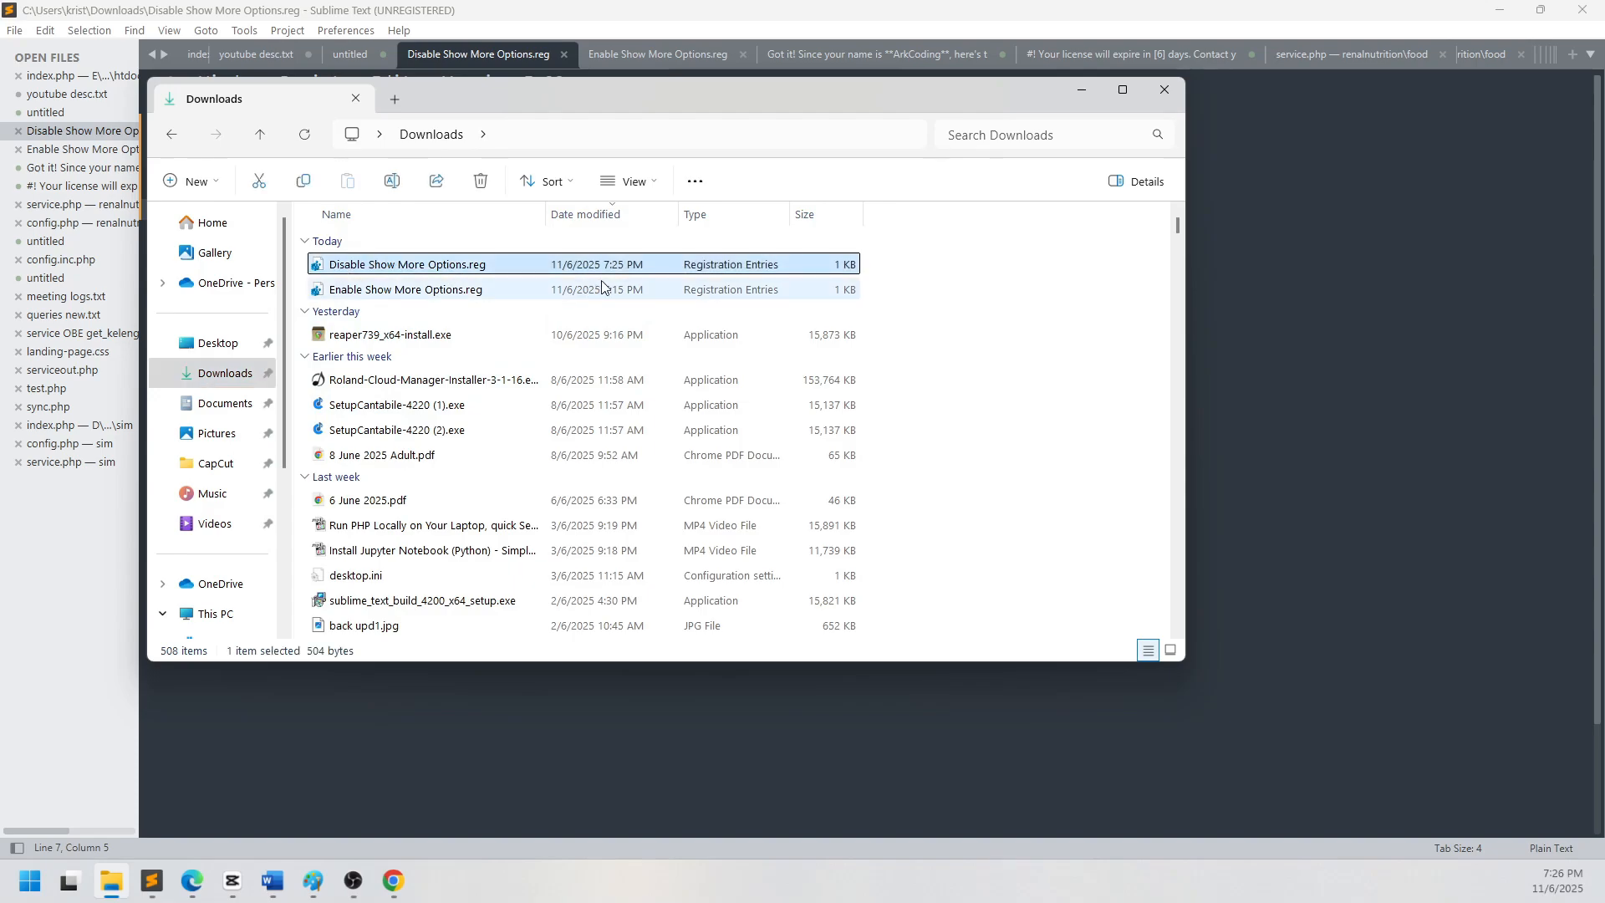